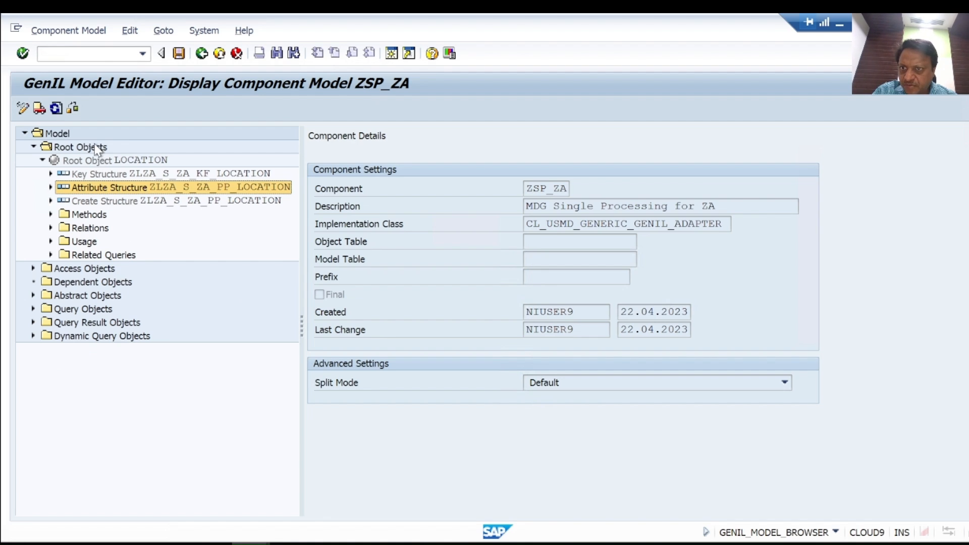
# Step: Examine the query, query result and dynamic query objects of the ZSP_ZA component model
pyautogui.click(34, 309)
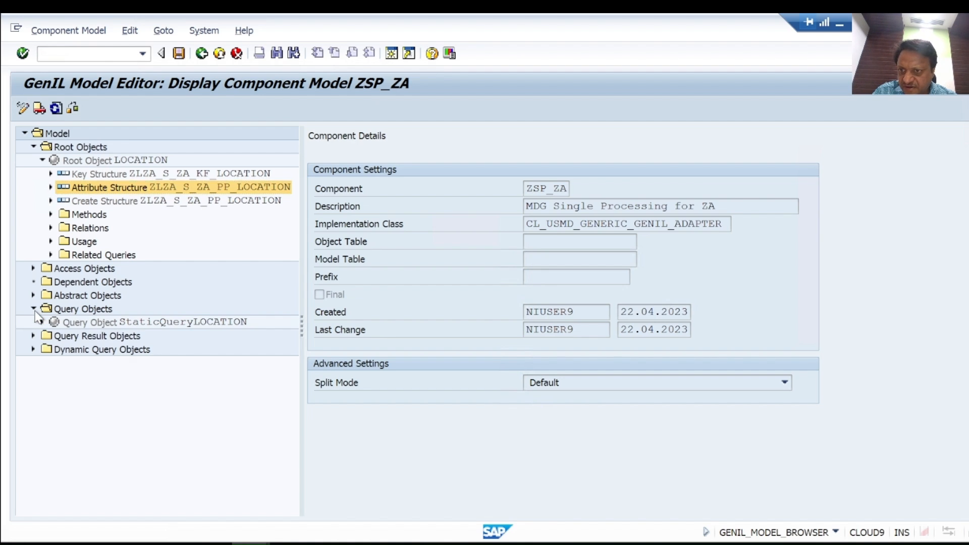
pyautogui.click(31, 336)
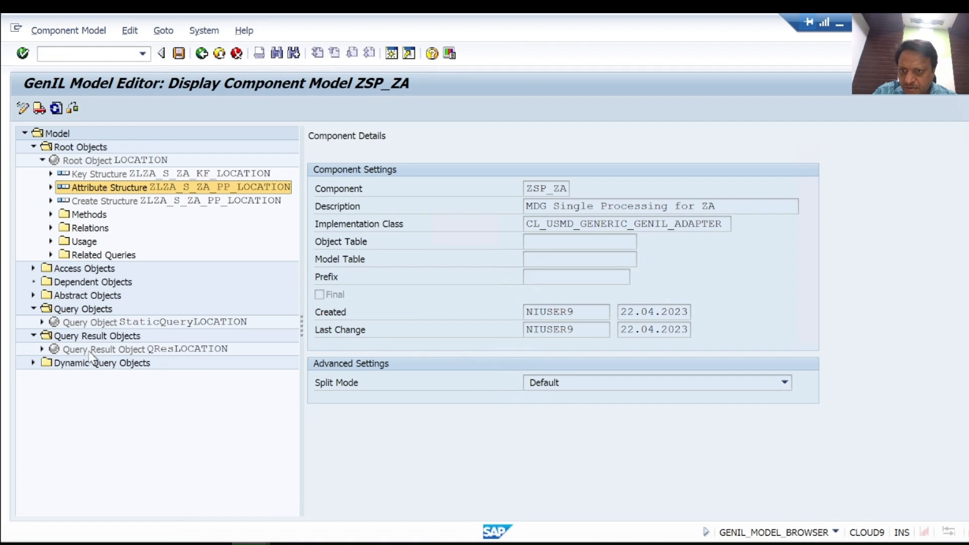
pyautogui.click(42, 349)
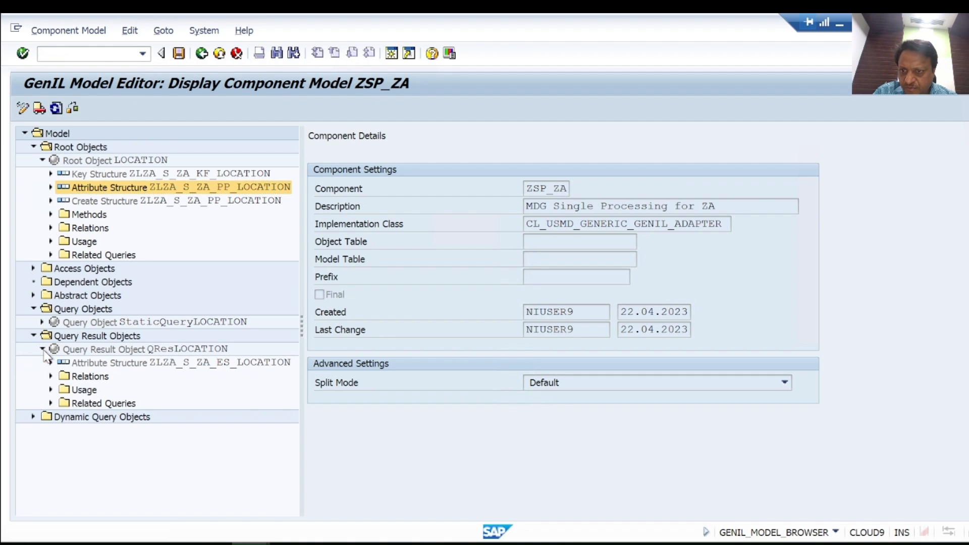
pyautogui.click(191, 366)
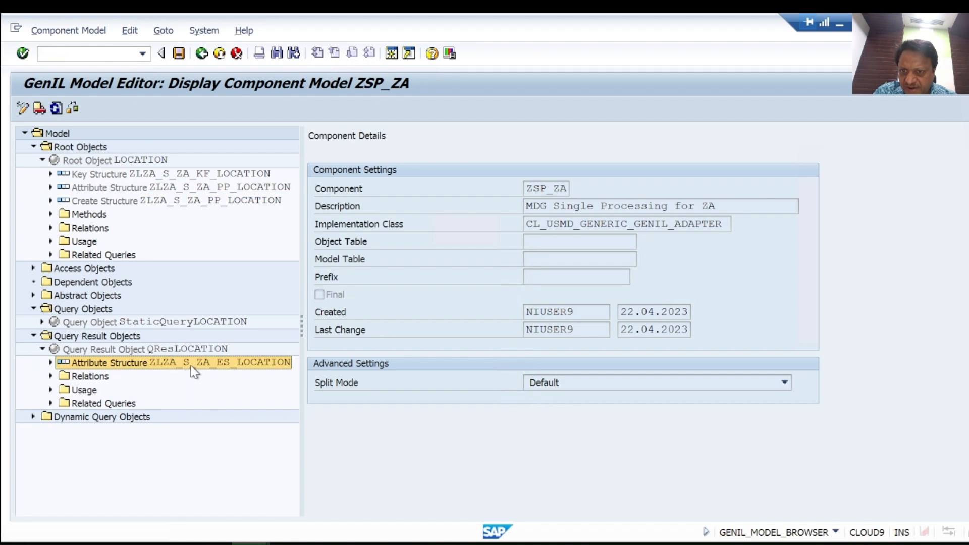
pyautogui.click(33, 417)
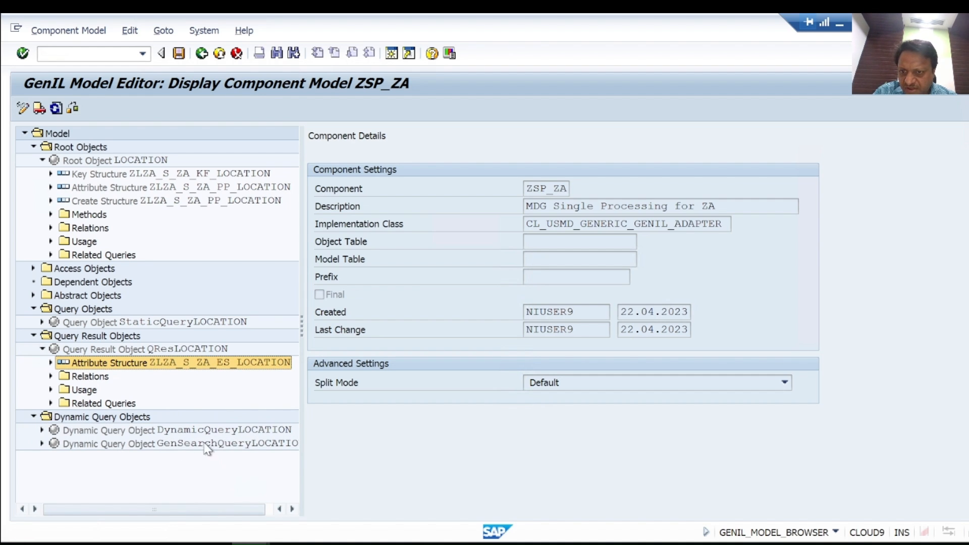
pyautogui.click(191, 432)
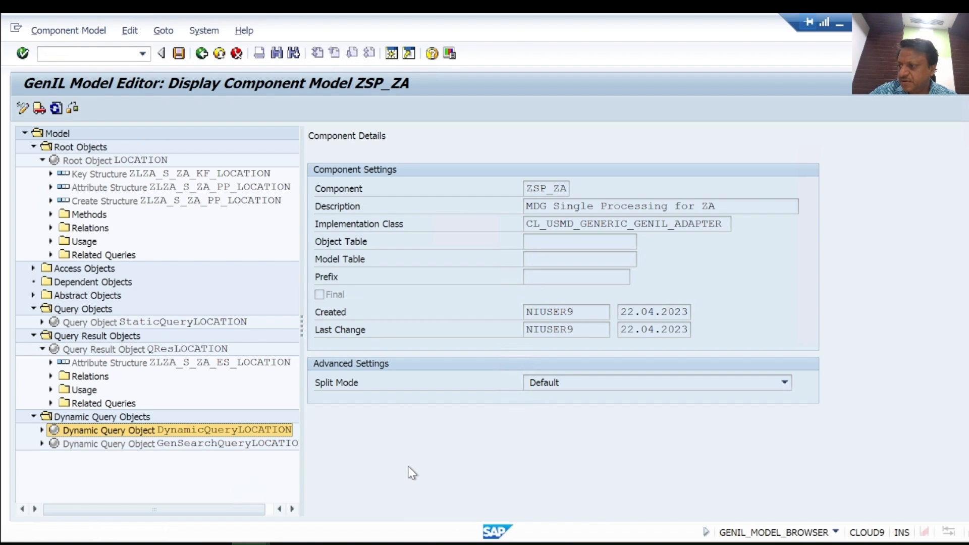
# Step: Exit the model editor and open the Create Business Activity activity under Process Modeling, Business Activities in MDG customizing
pyautogui.click(219, 53)
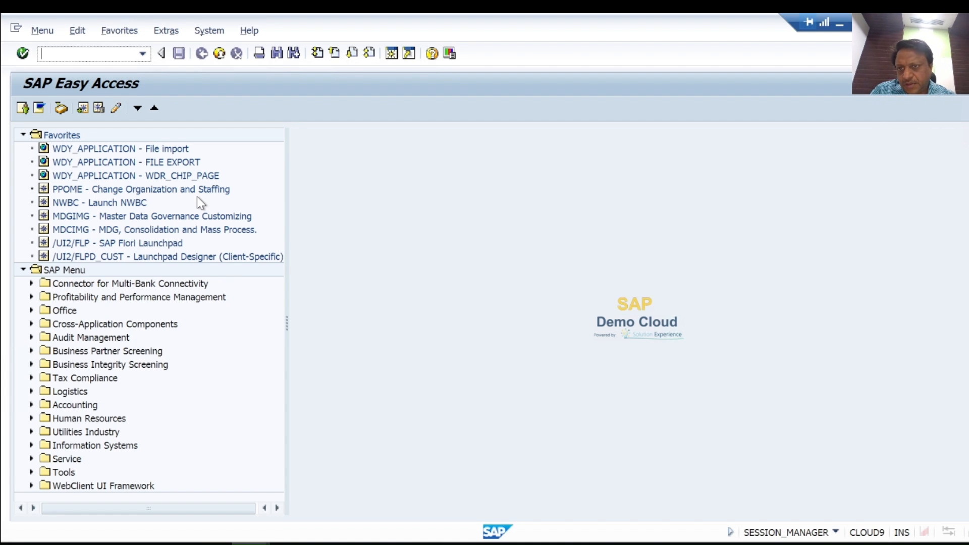
pyautogui.doubleClick(145, 217)
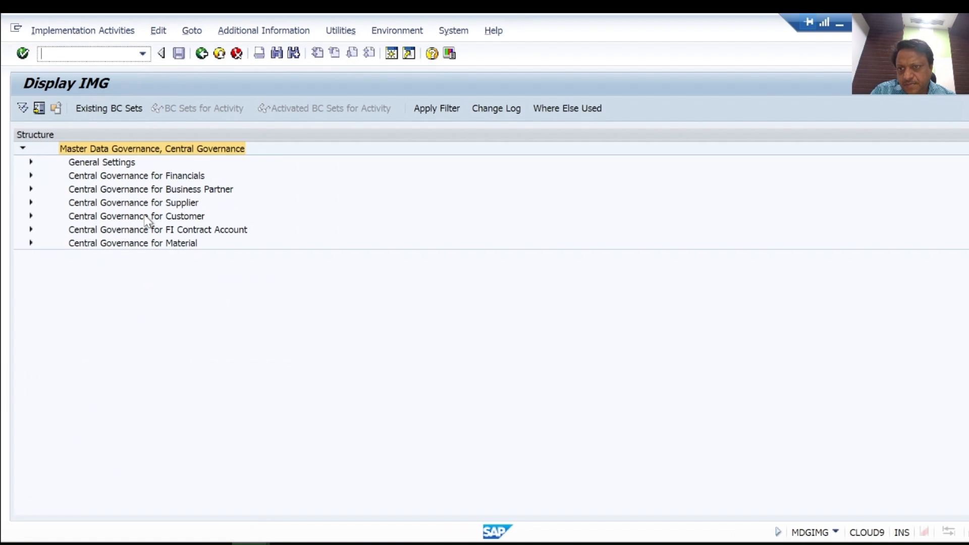
pyautogui.click(31, 162)
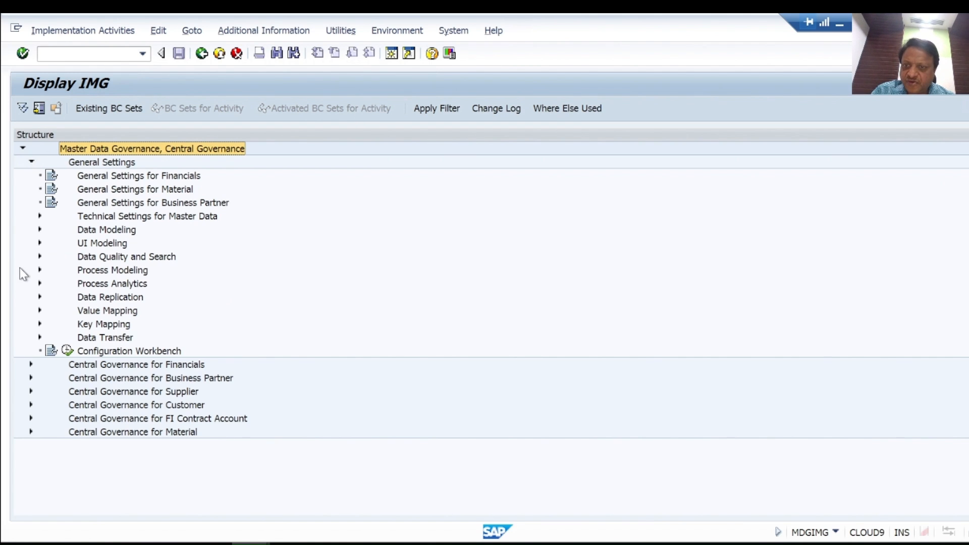
pyautogui.click(39, 270)
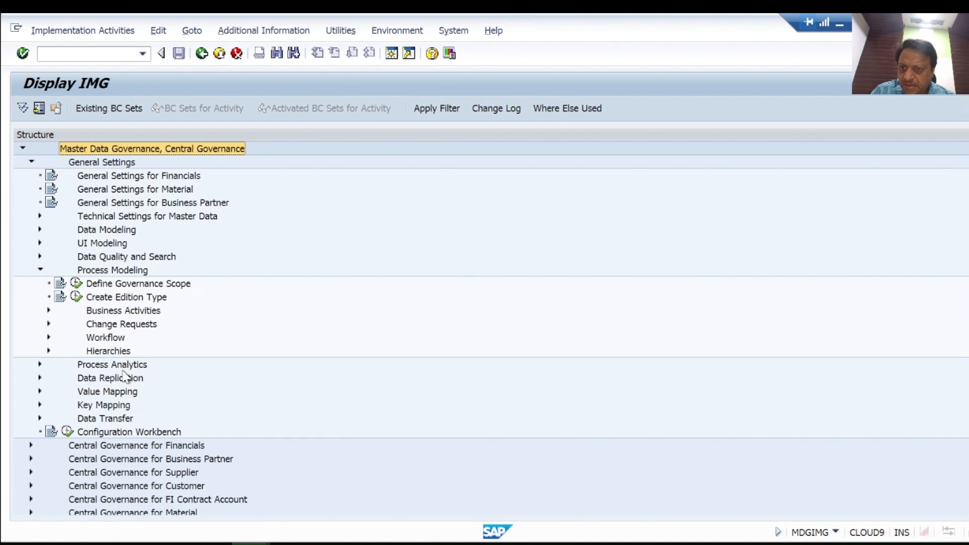
pyautogui.click(50, 312)
pyautogui.click(188, 338)
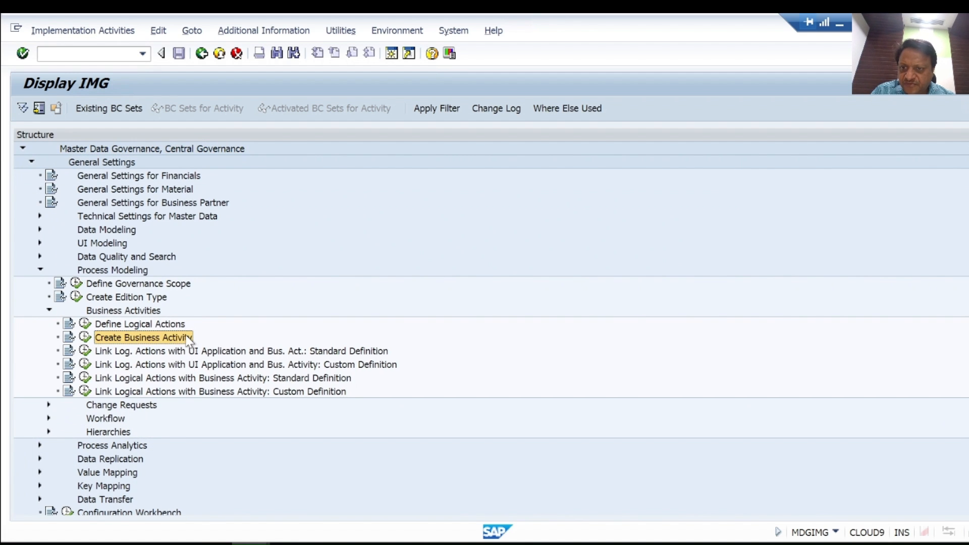
pyautogui.click(86, 342)
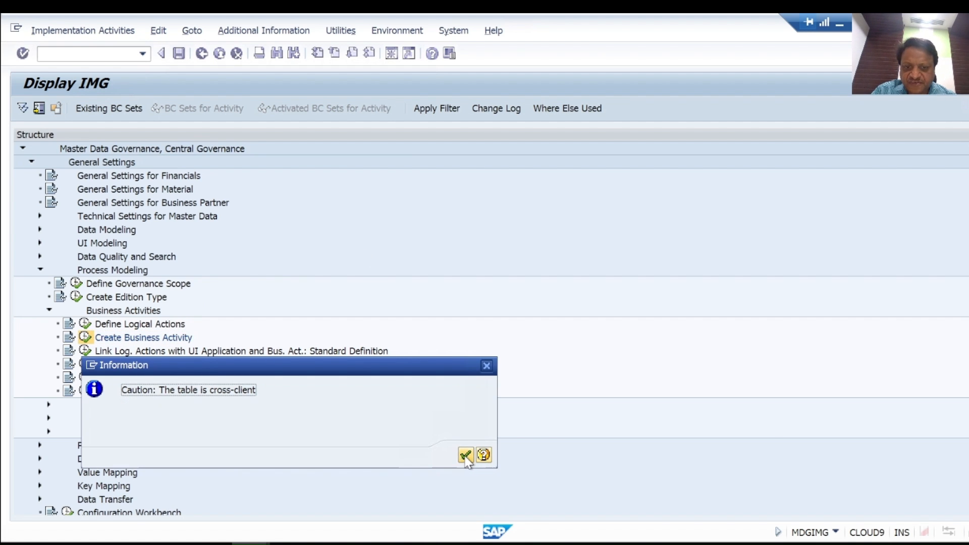
pyautogui.click(465, 456)
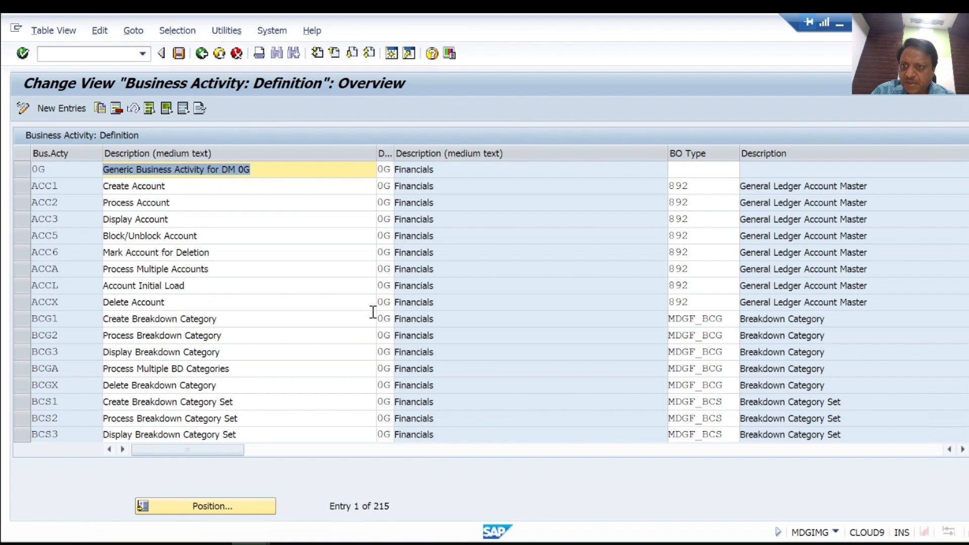
# Step: Add a new business activity ZABA with the description MDG BUS ACTV. FOR ZA
pyautogui.click(73, 112)
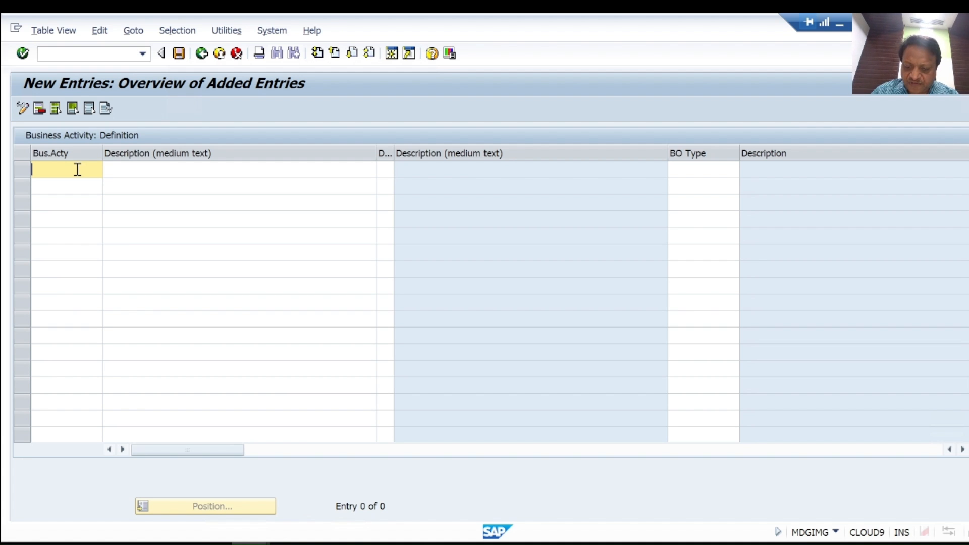
pyautogui.write('ZABA')
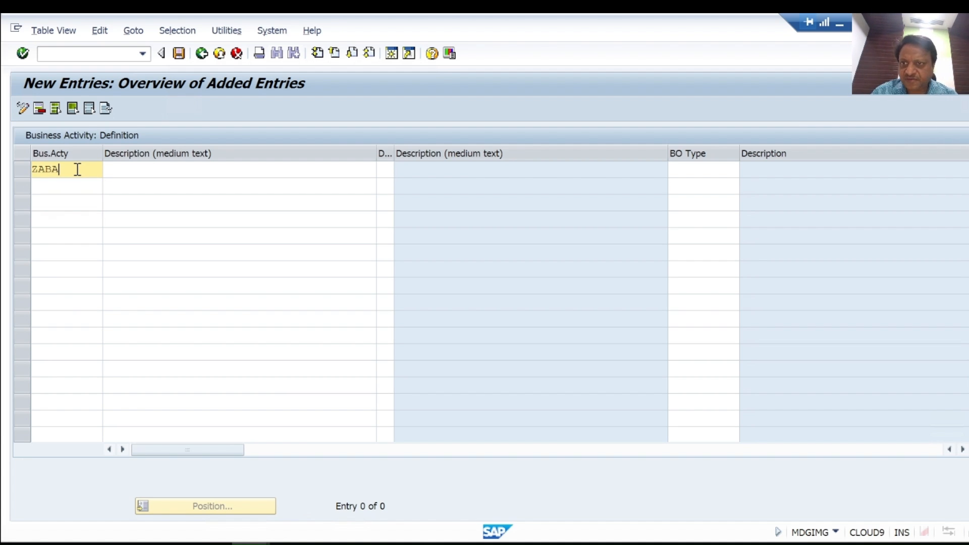
pyautogui.click(150, 169)
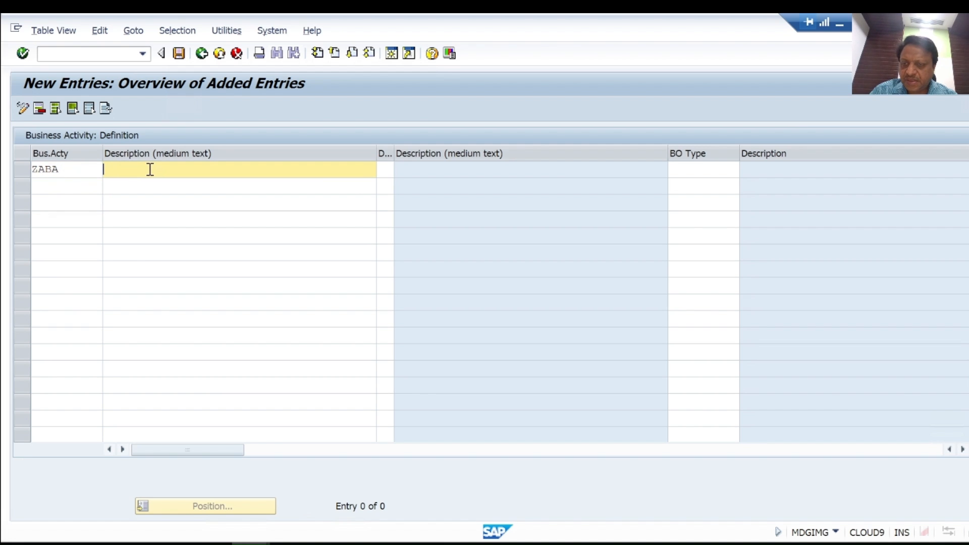
pyautogui.write('MDF')
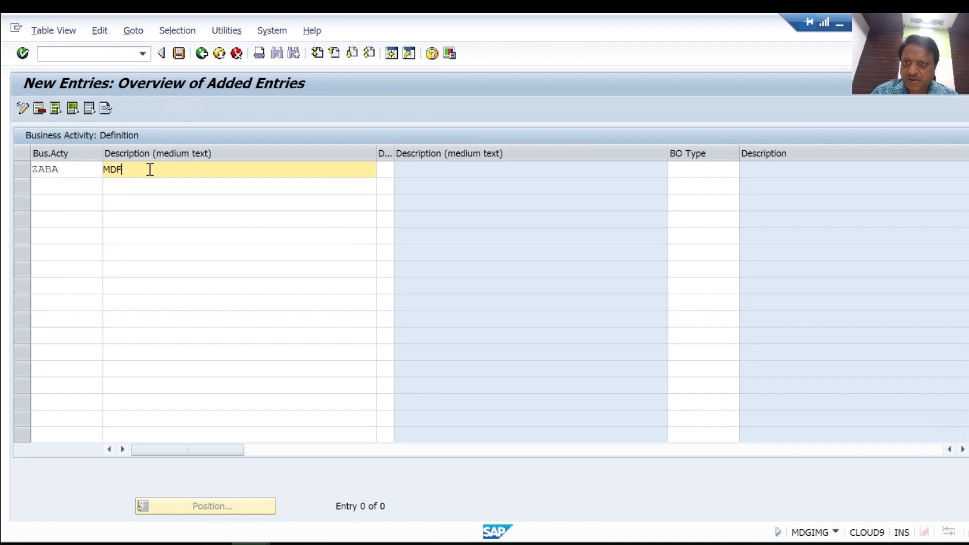
pyautogui.press('BackSpace')
pyautogui.write('G B')
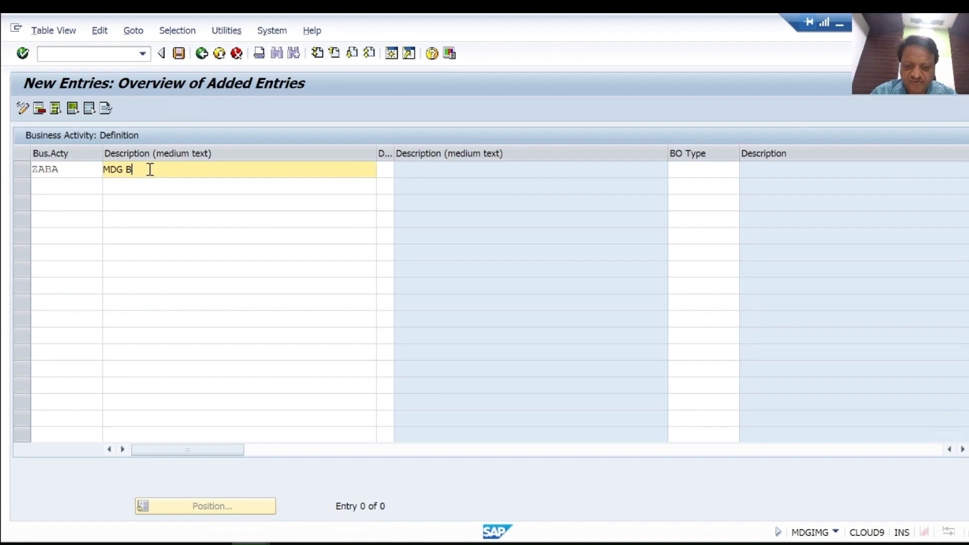
pyautogui.write('US ACT')
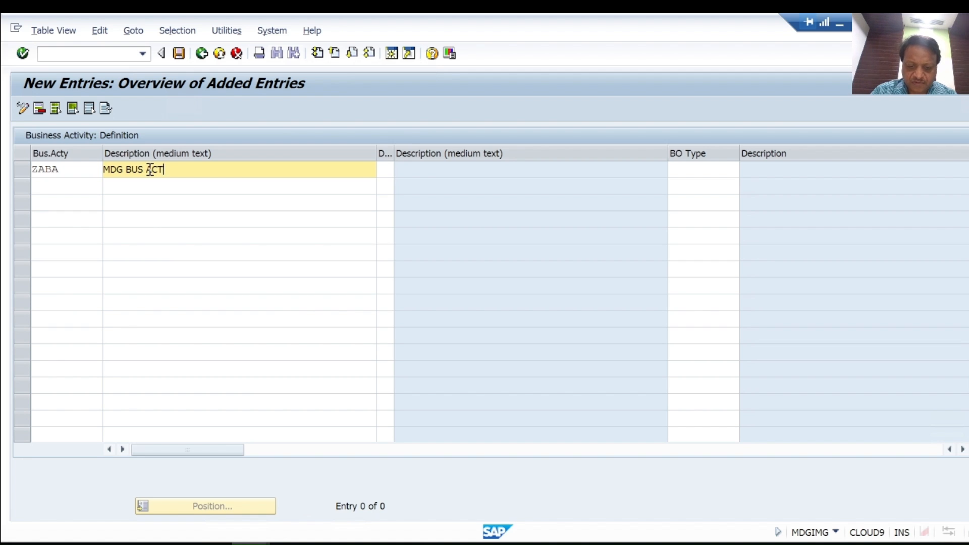
pyautogui.write('V. FOR ZA')
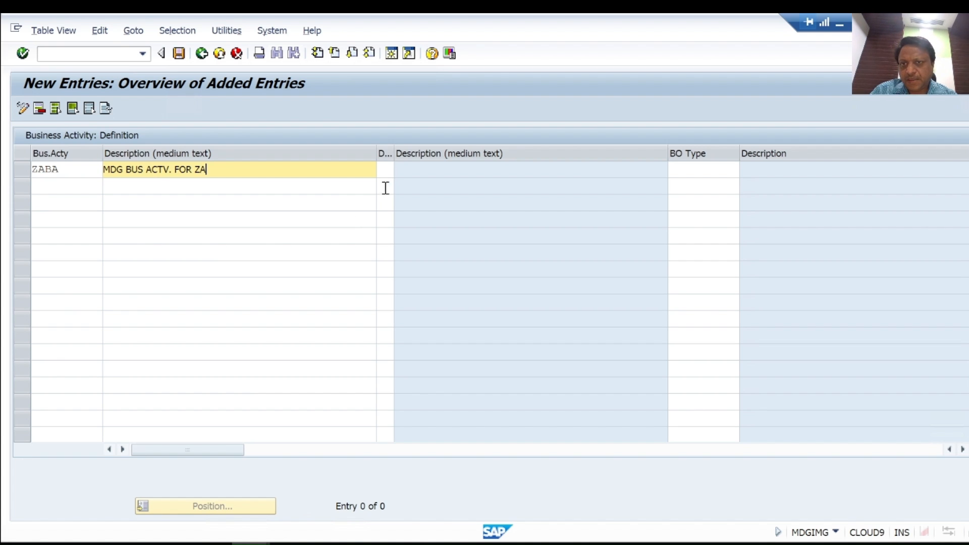
# Step: Set the new entry's data model to ZA and its BO type to ZAC01
pyautogui.click(387, 170)
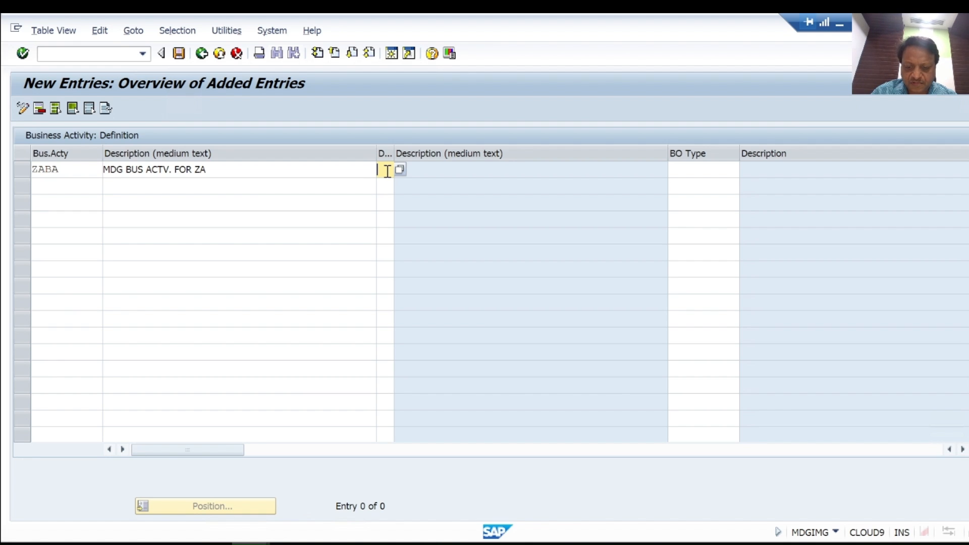
pyautogui.write('ZA')
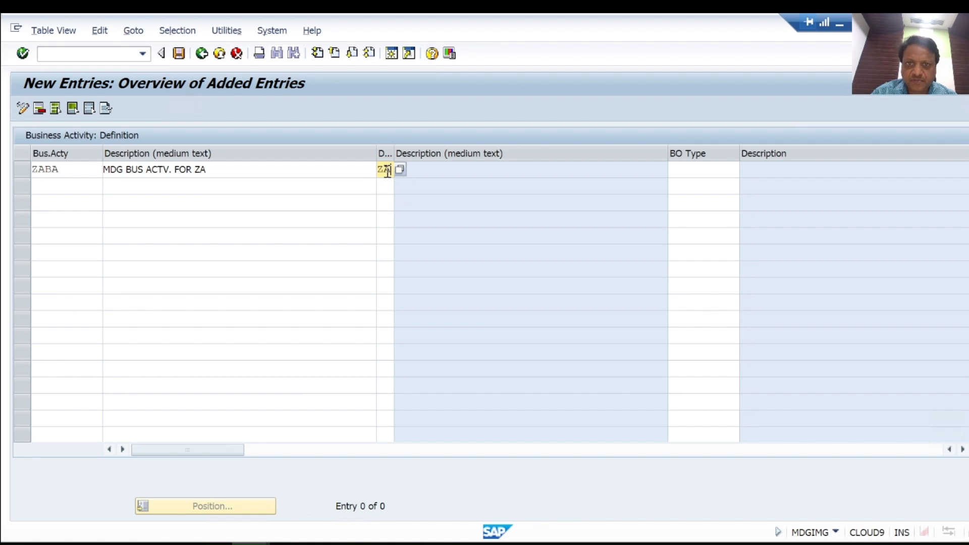
pyautogui.click(717, 170)
pyautogui.write('ZAC01')
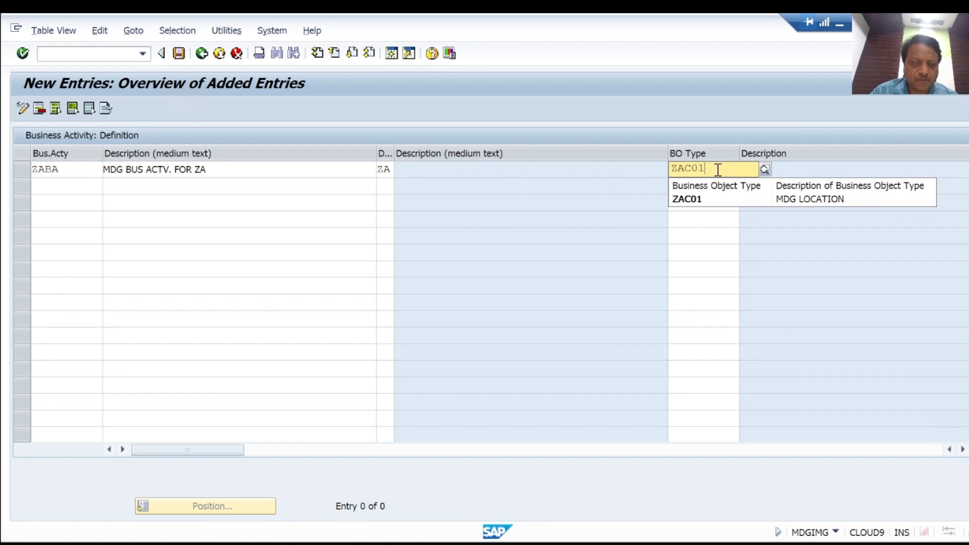
pyautogui.click(690, 200)
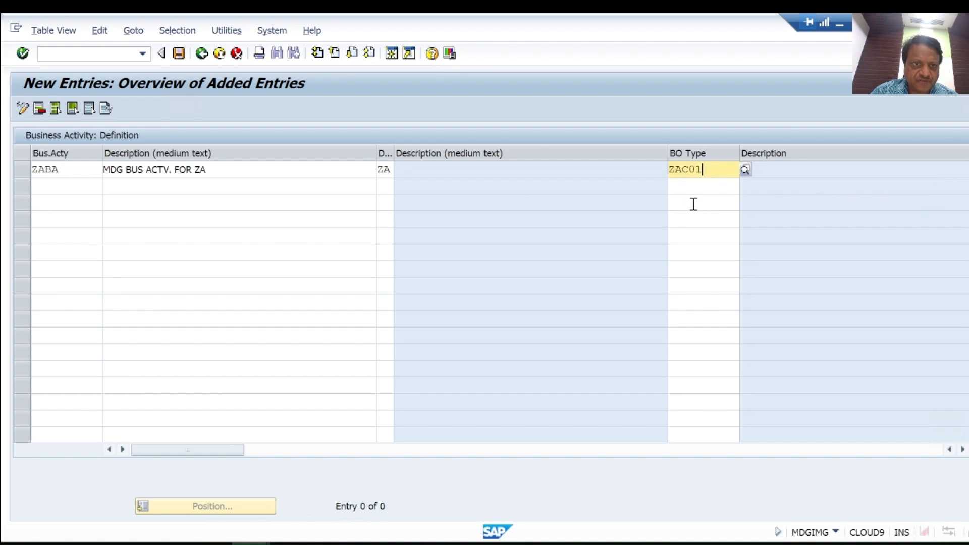
# Step: Set the entry's logical action to CREATE and confirm the row
pyautogui.moveTo(666, 152); pyautogui.dragTo(539, 153)
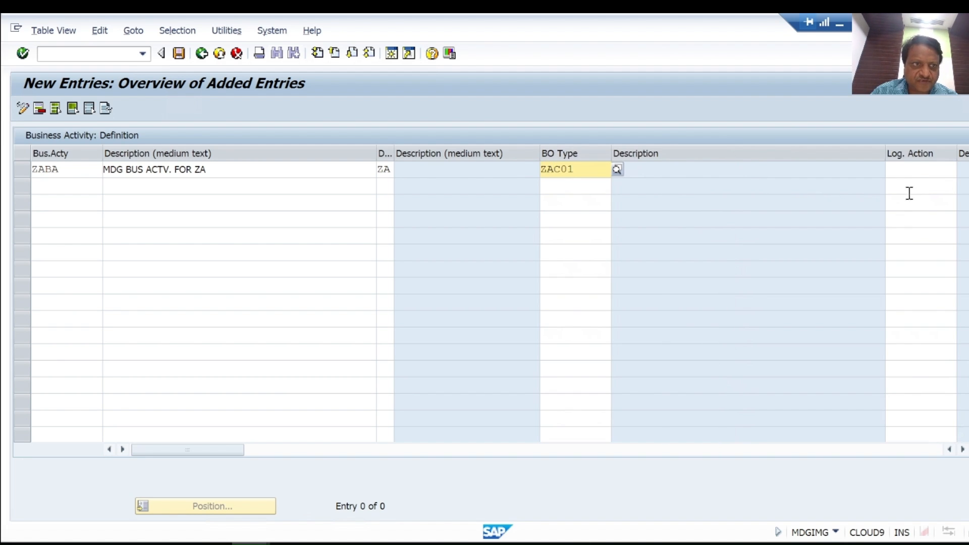
pyautogui.click(909, 170)
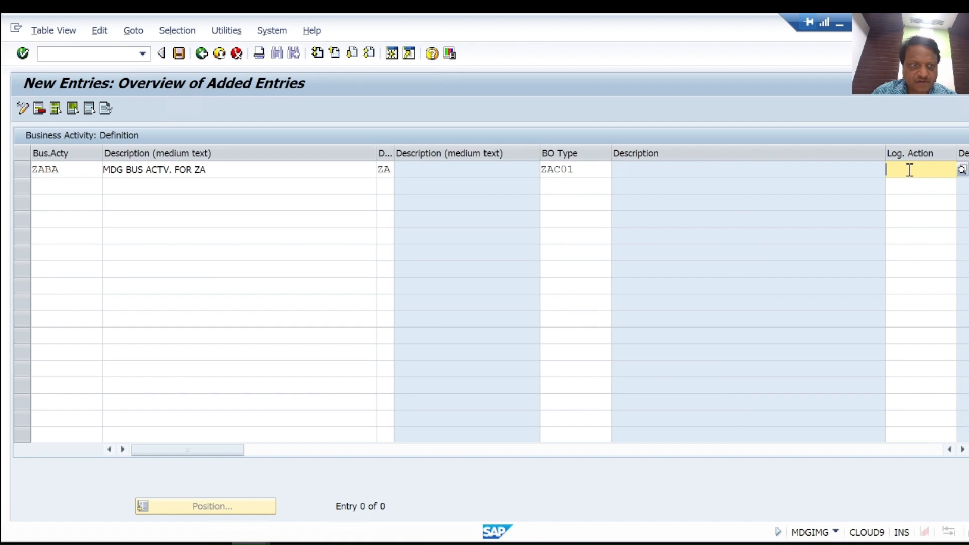
pyautogui.click(962, 170)
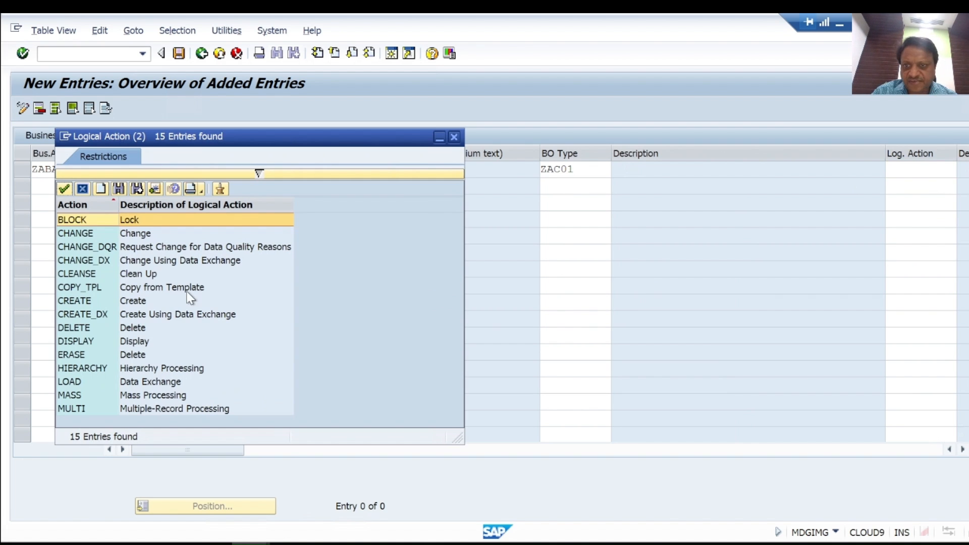
pyautogui.doubleClick(141, 303)
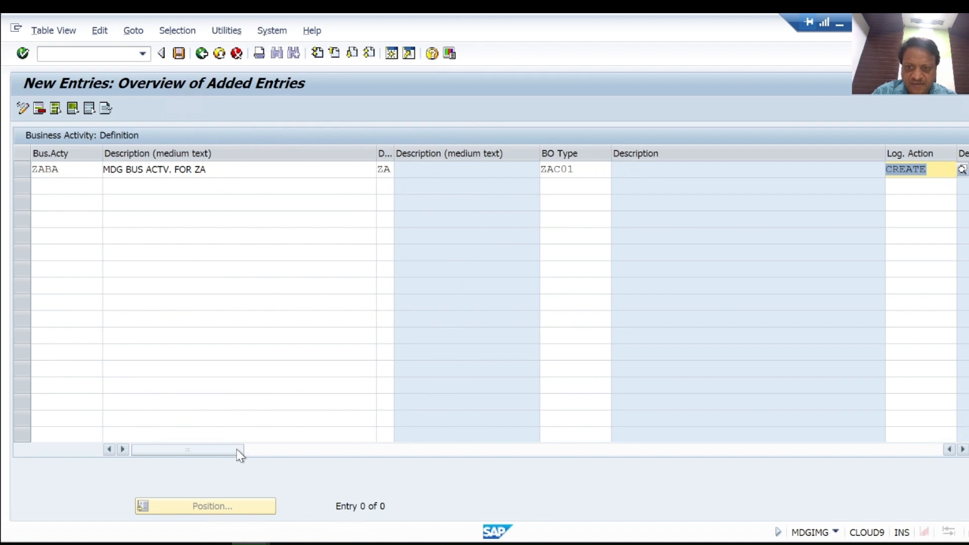
pyautogui.moveTo(227, 450); pyautogui.dragTo(234, 471)
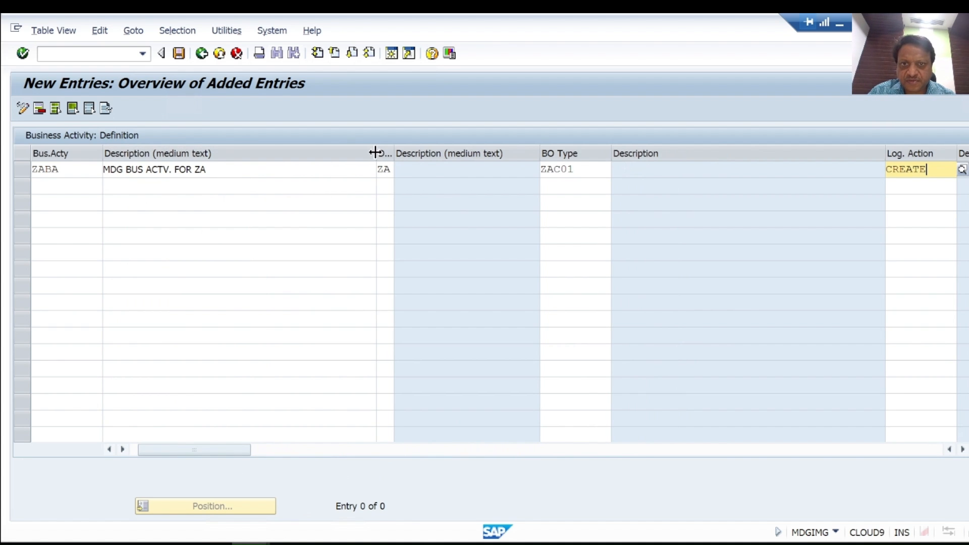
pyautogui.moveTo(374, 153); pyautogui.dragTo(253, 153)
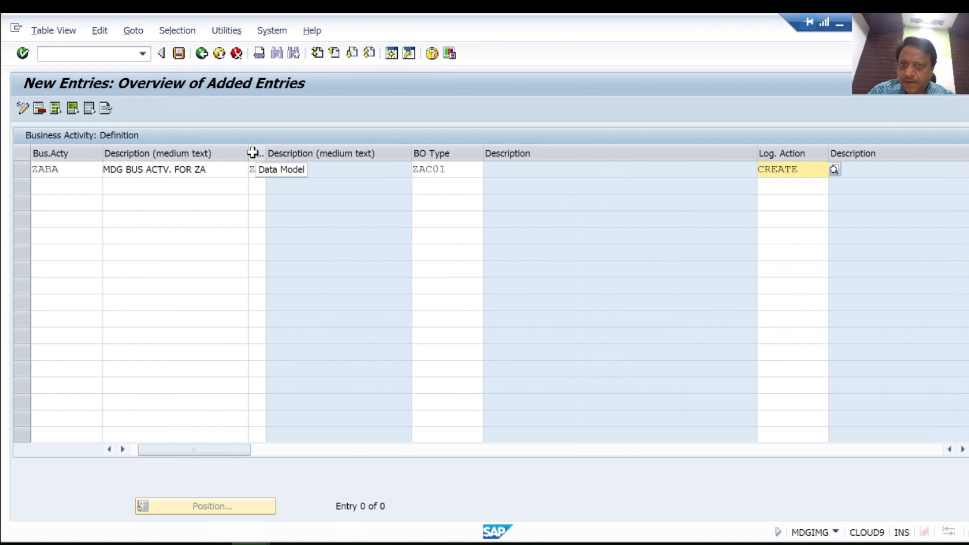
pyautogui.click(465, 172)
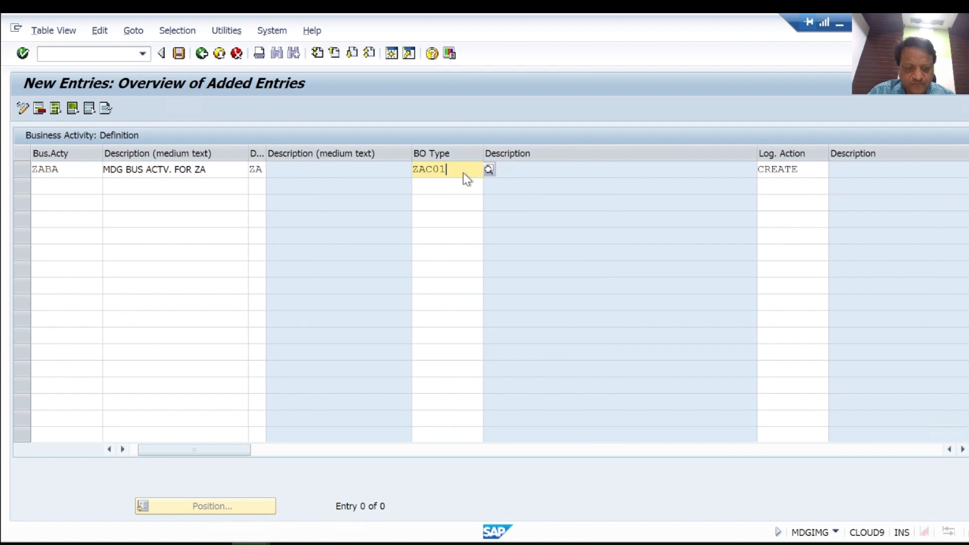
pyautogui.press('Return')
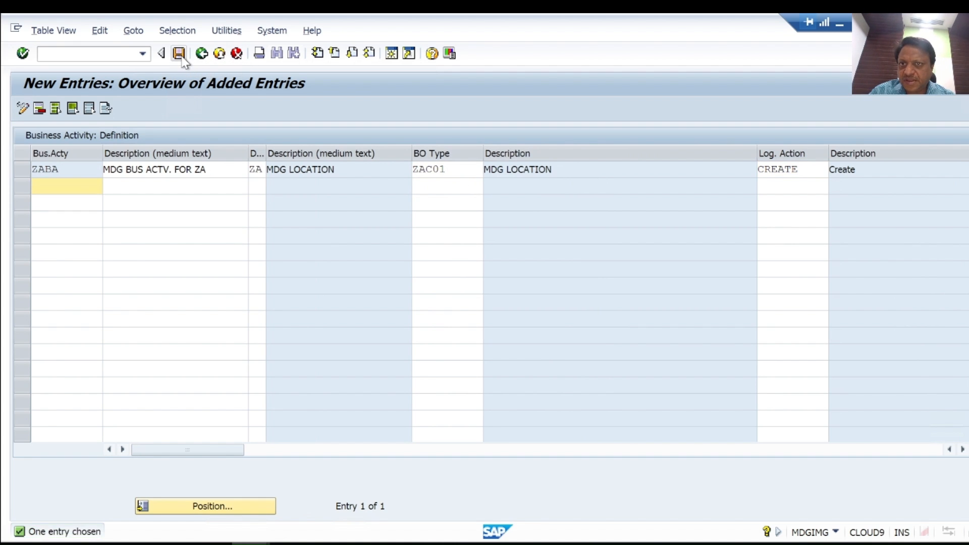
# Step: Save the new business activity into the TRAINING - DATA MODEL ZA workbench request
pyautogui.click(182, 57)
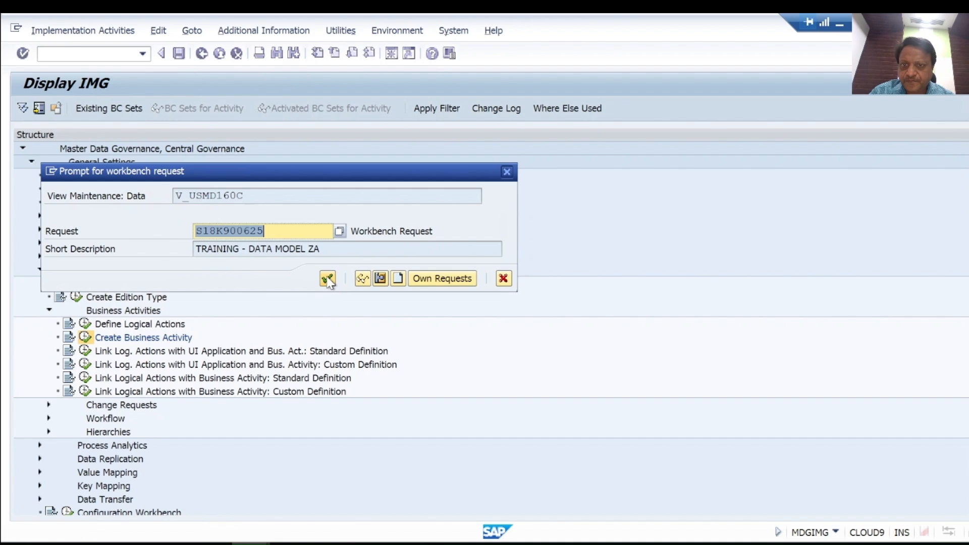
pyautogui.click(327, 279)
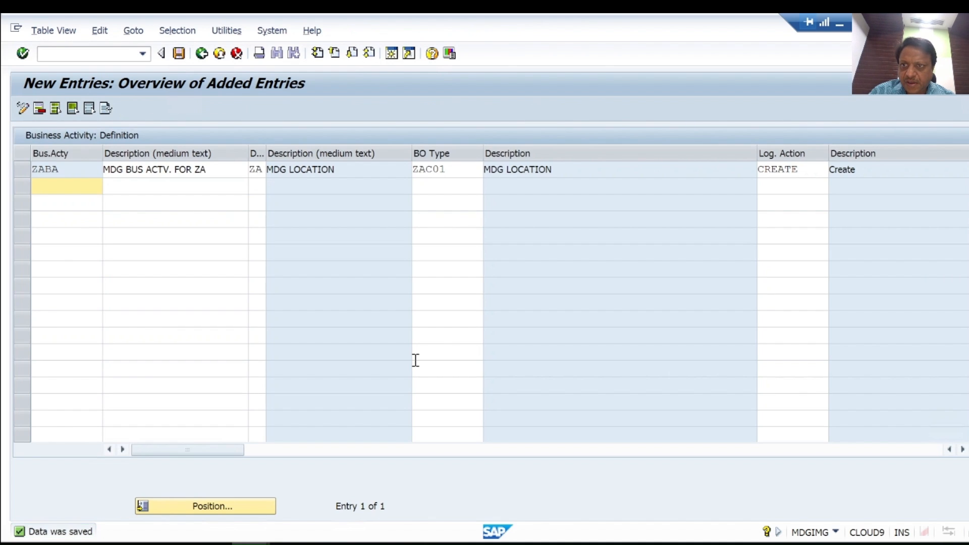
pyautogui.click(203, 57)
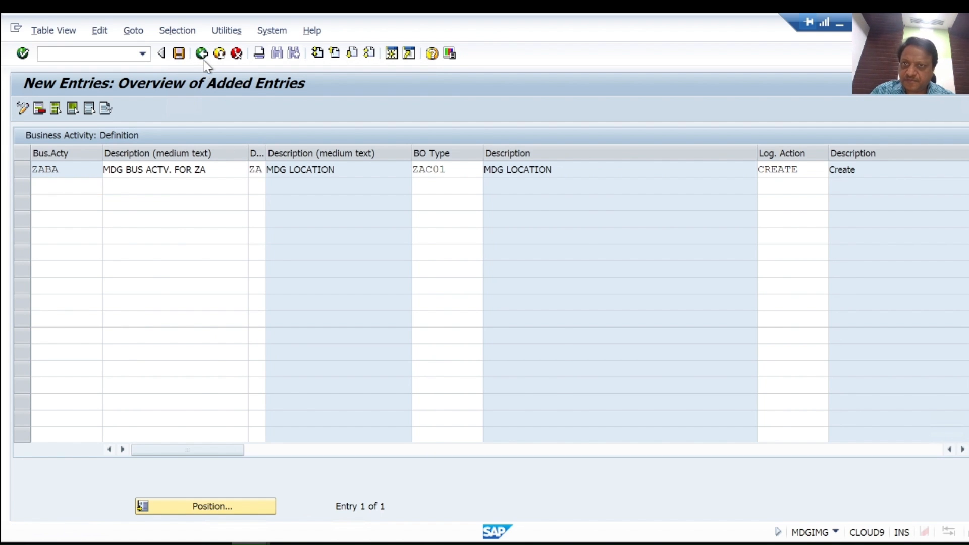
# Step: Open the change request type configuration and add a new change request type ZACREATE
pyautogui.click(203, 56)
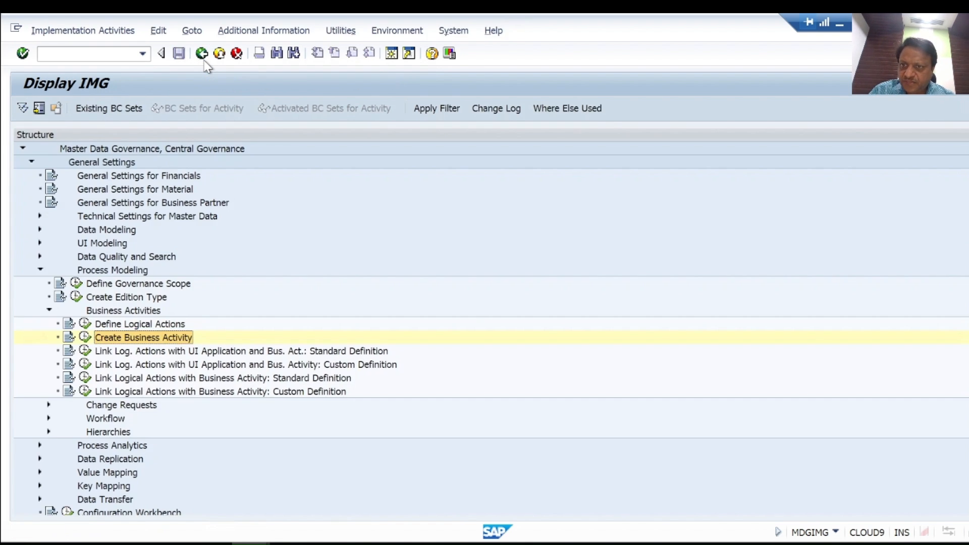
pyautogui.click(48, 405)
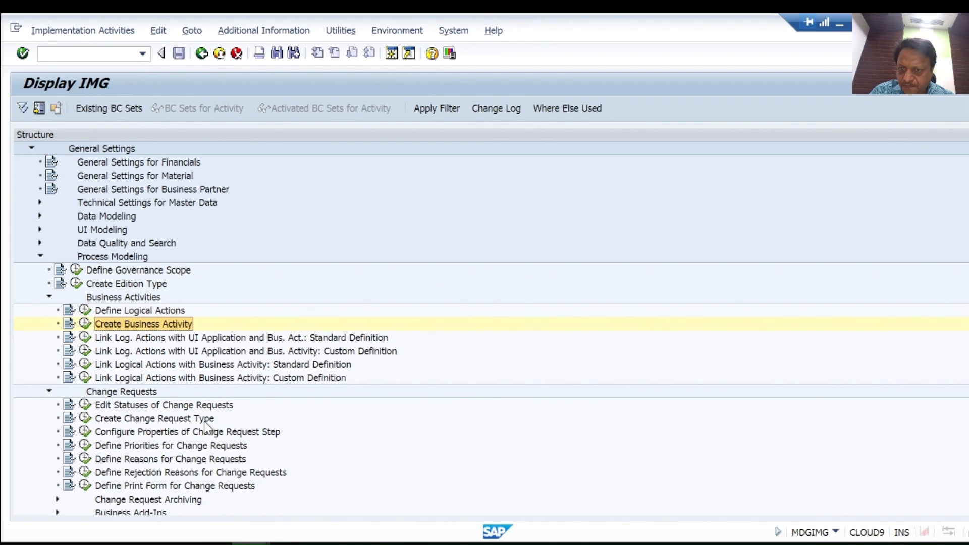
pyautogui.click(86, 418)
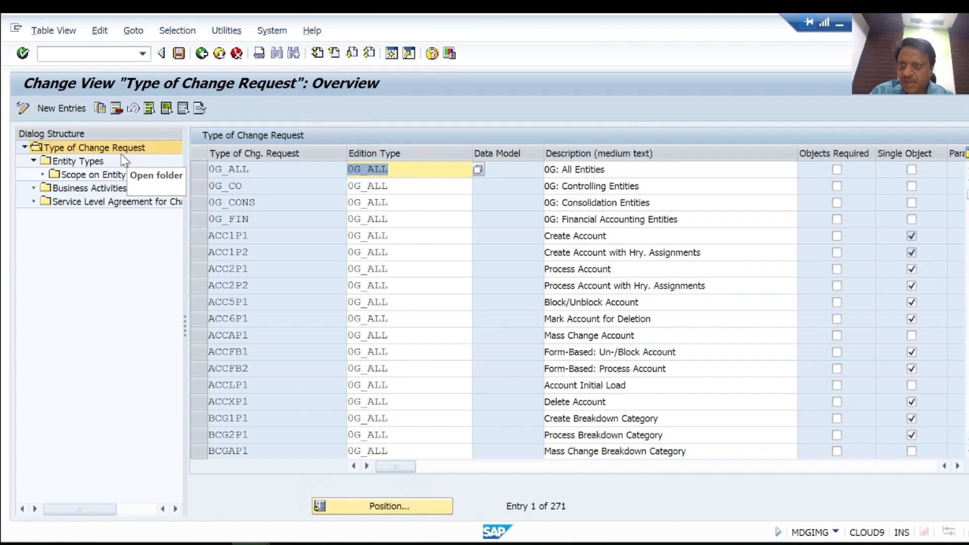
pyautogui.click(61, 108)
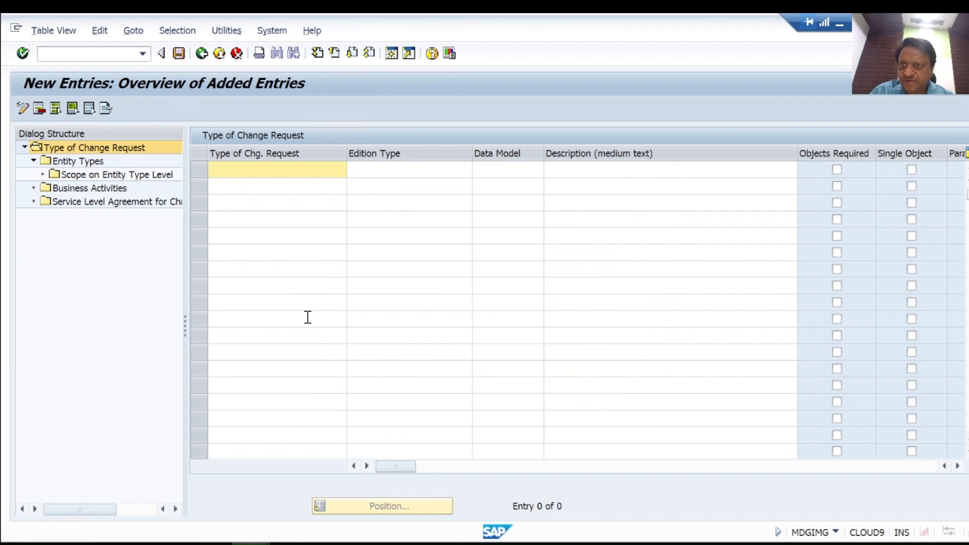
pyautogui.click(254, 173)
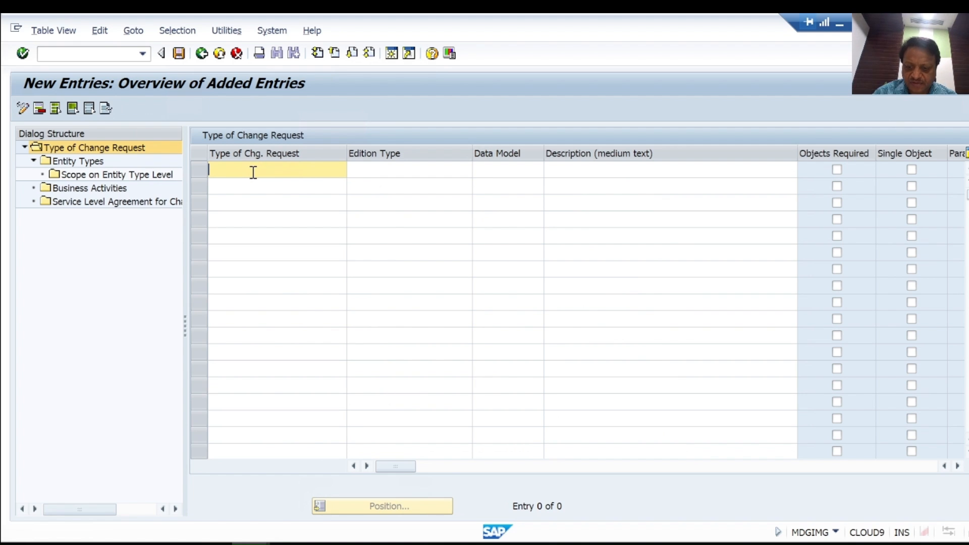
pyautogui.write('ZACREATE')
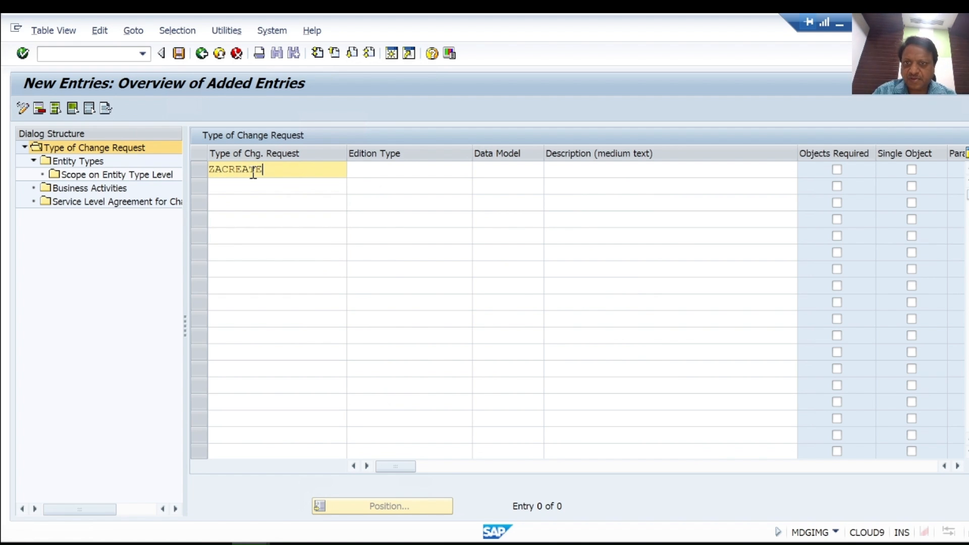
# Step: Set the new type's data model to ZA, its description to Create Location, and mark it as Single Object
pyautogui.click(406, 172)
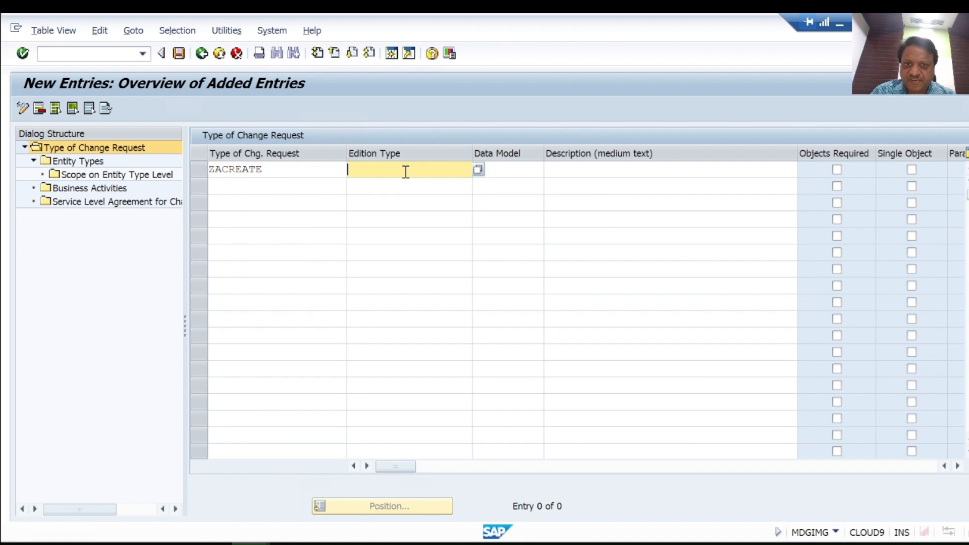
pyautogui.click(508, 171)
pyautogui.write('ZA')
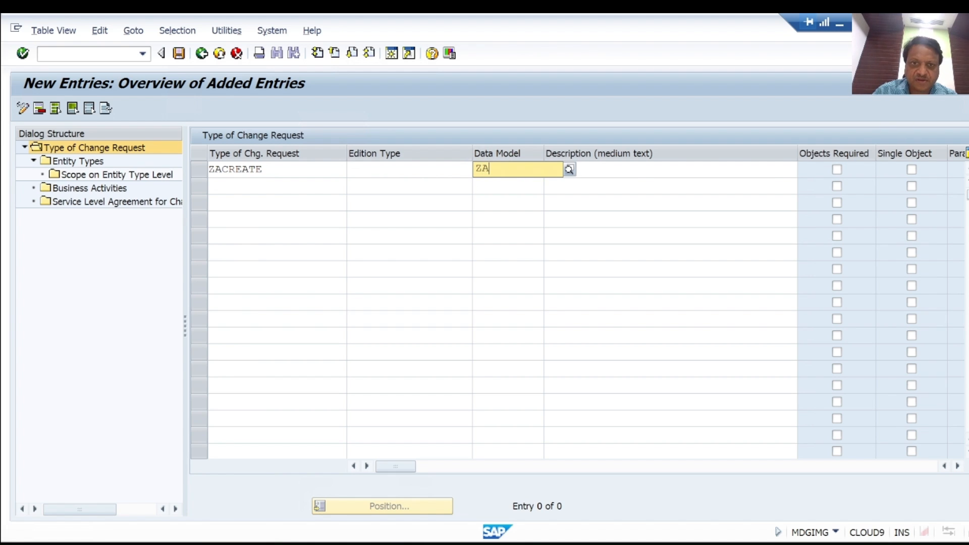
pyautogui.click(601, 169)
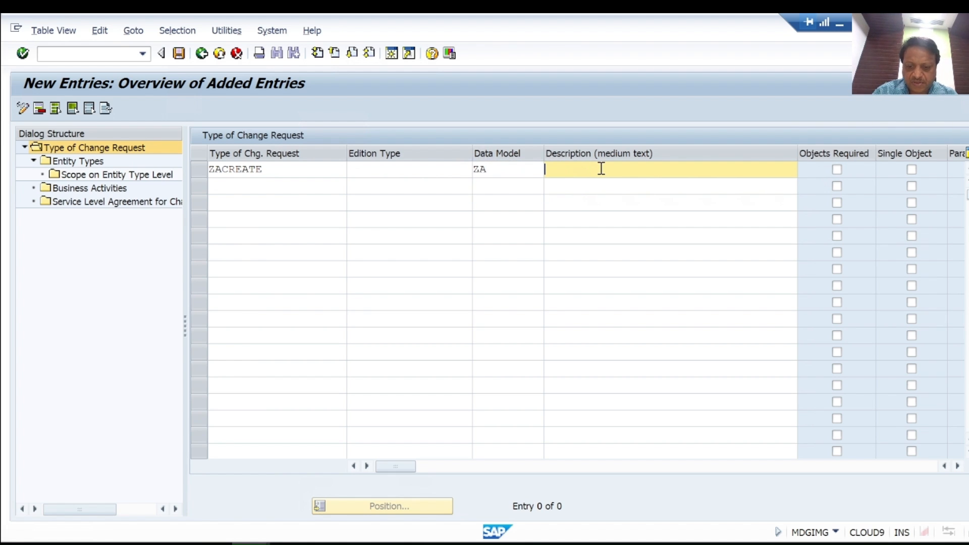
pyautogui.write('Cr')
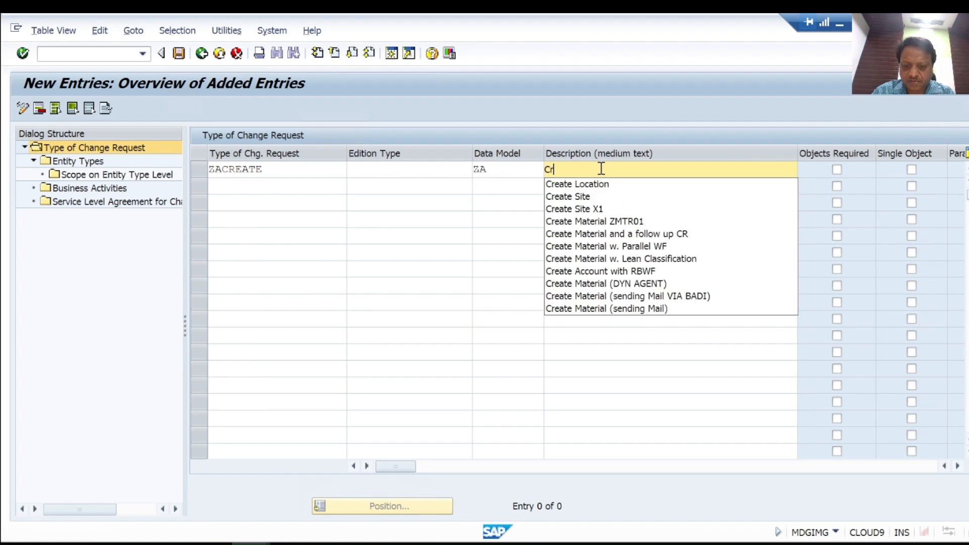
pyautogui.write('eate Location')
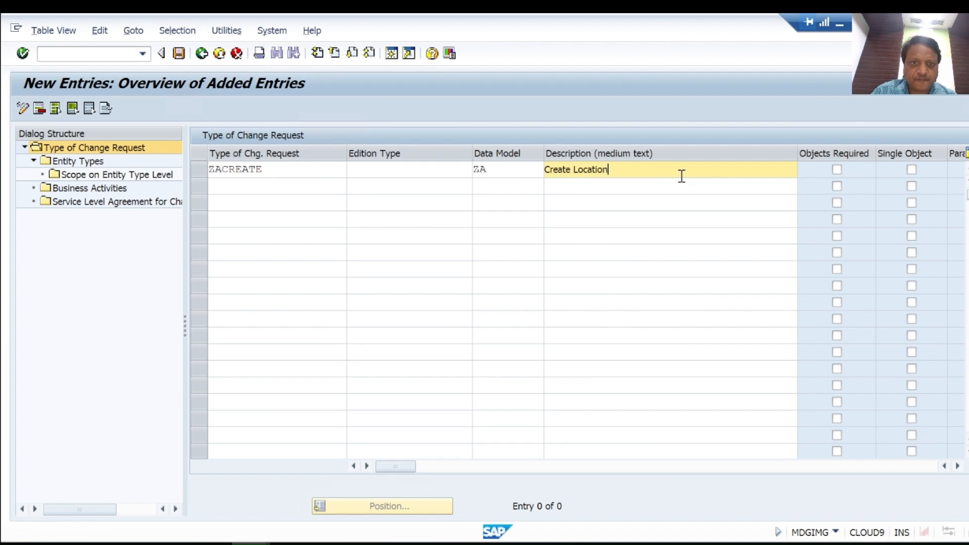
pyautogui.click(911, 169)
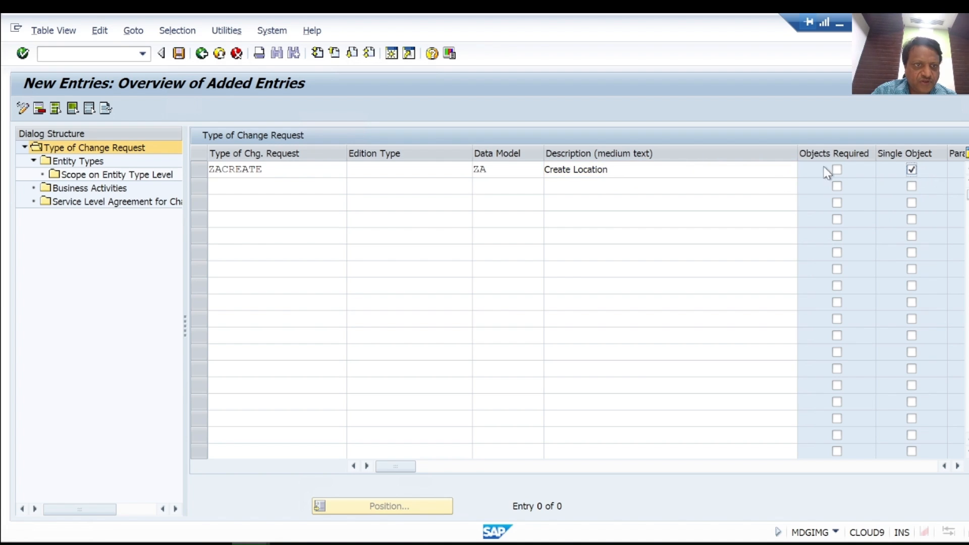
# Step: Set the change request type's main entity type to LOCATION
pyautogui.moveTo(798, 151); pyautogui.dragTo(663, 152)
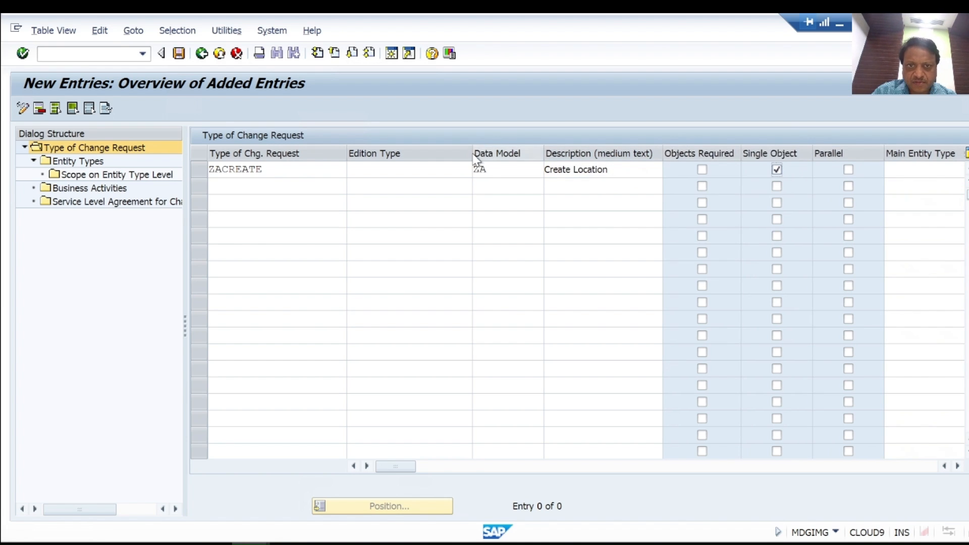
pyautogui.moveTo(472, 153); pyautogui.dragTo(412, 155)
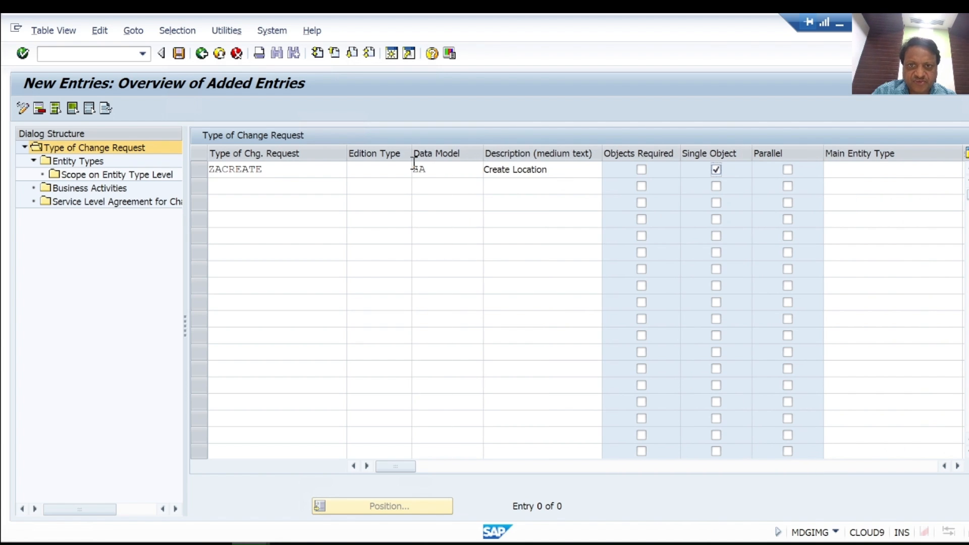
pyautogui.click(846, 171)
pyautogui.write('location')
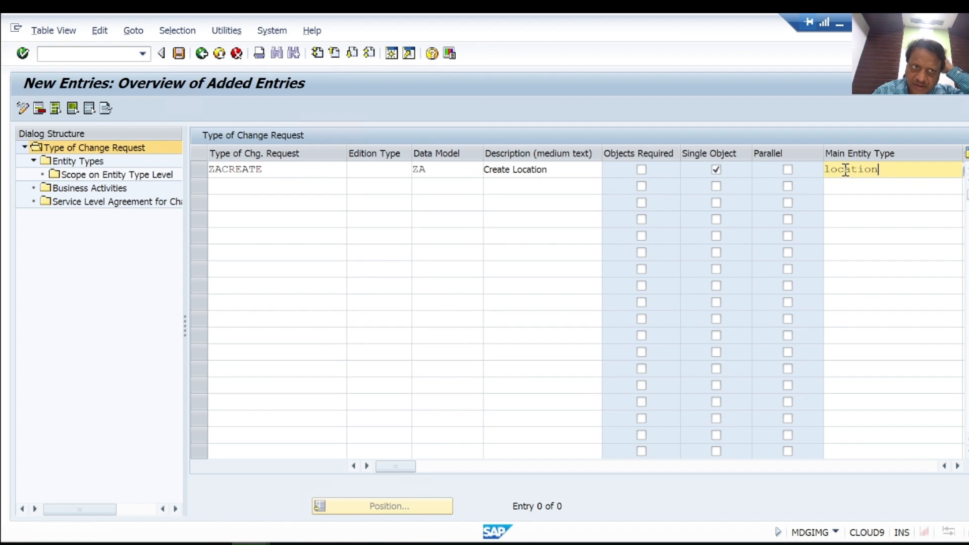
pyautogui.click(957, 466)
pyautogui.click(958, 466)
pyautogui.click(957, 465)
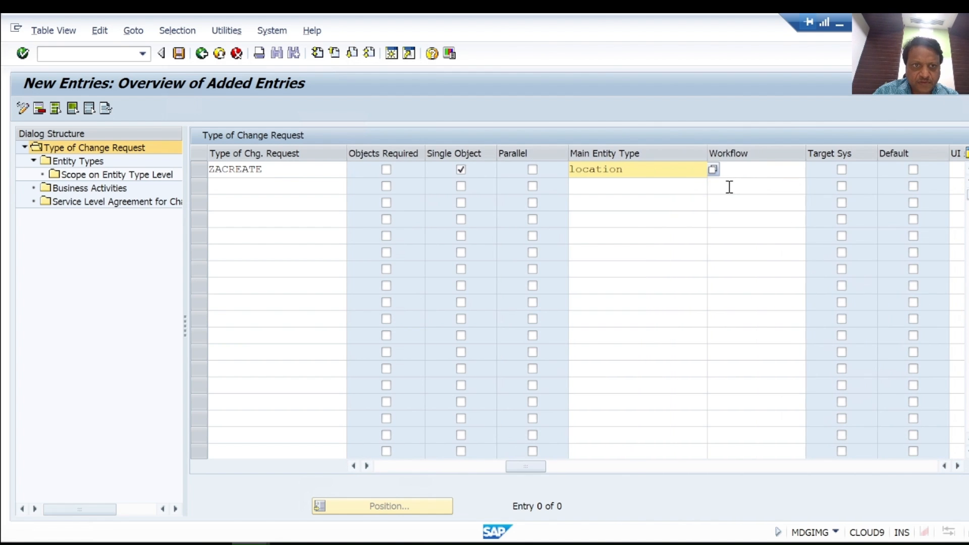
pyautogui.click(713, 170)
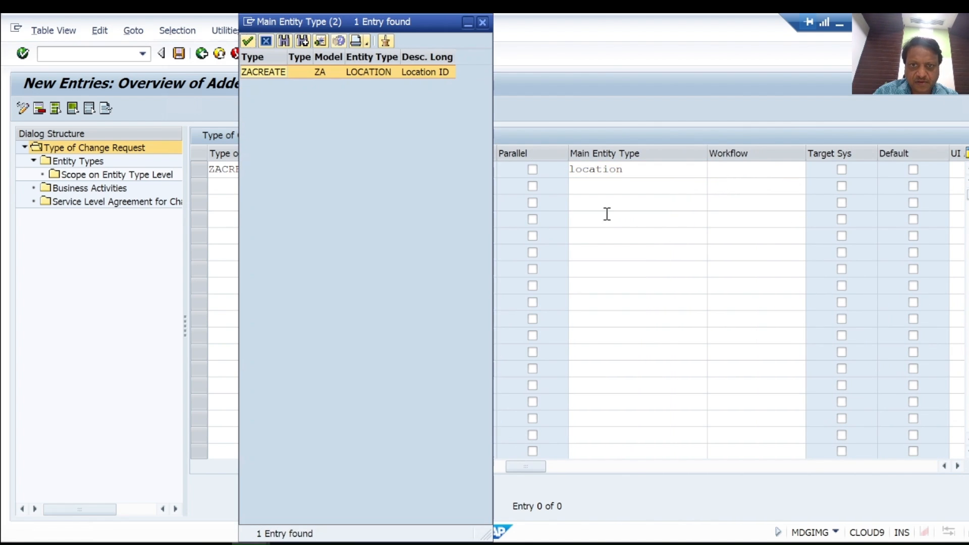
pyautogui.doubleClick(272, 73)
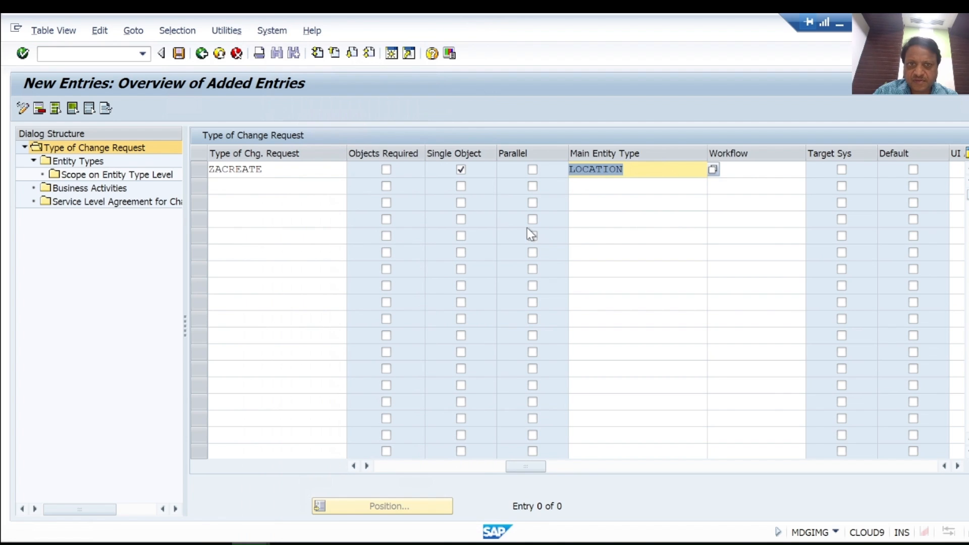
# Step: Assign workflow WS46000027 to the change request type and confirm the entry
pyautogui.click(755, 172)
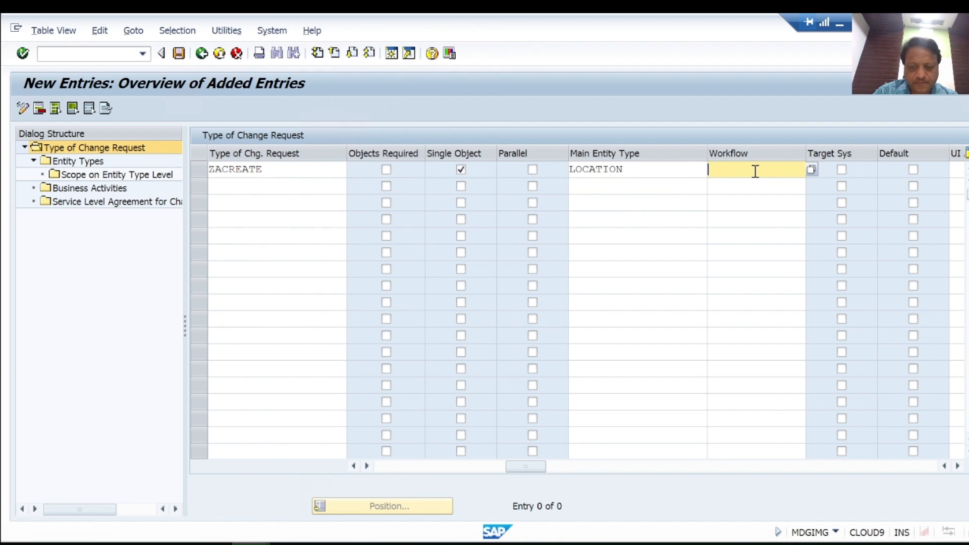
pyautogui.write('W')
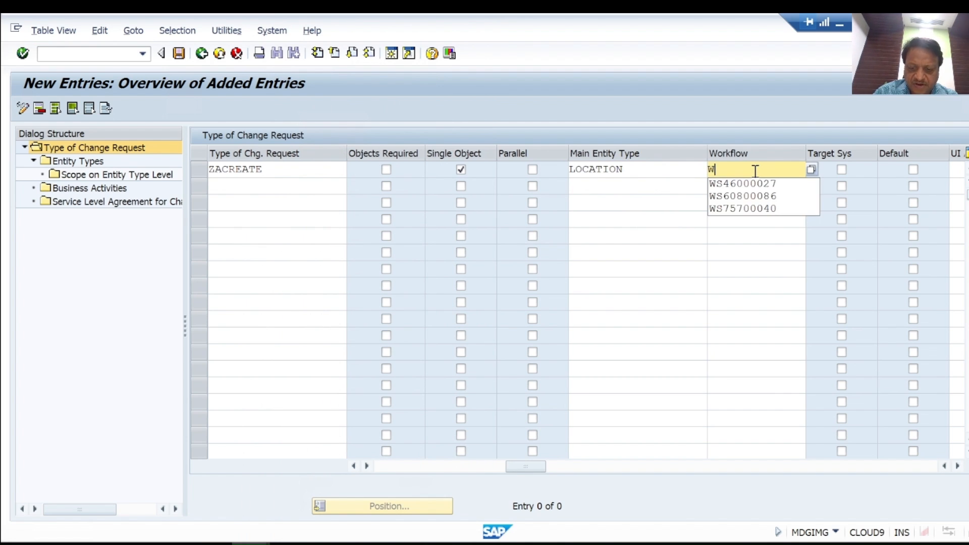
pyautogui.write('S4600')
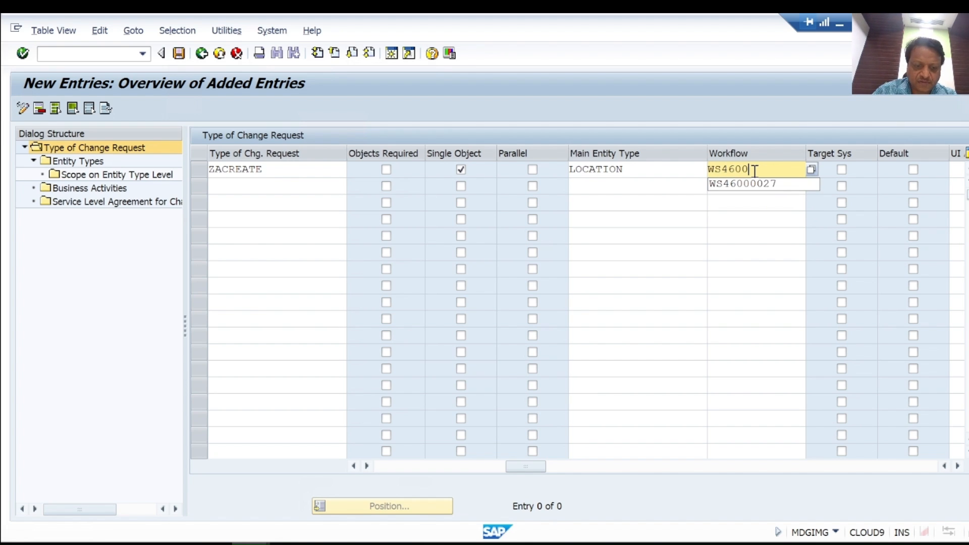
pyautogui.write('0027')
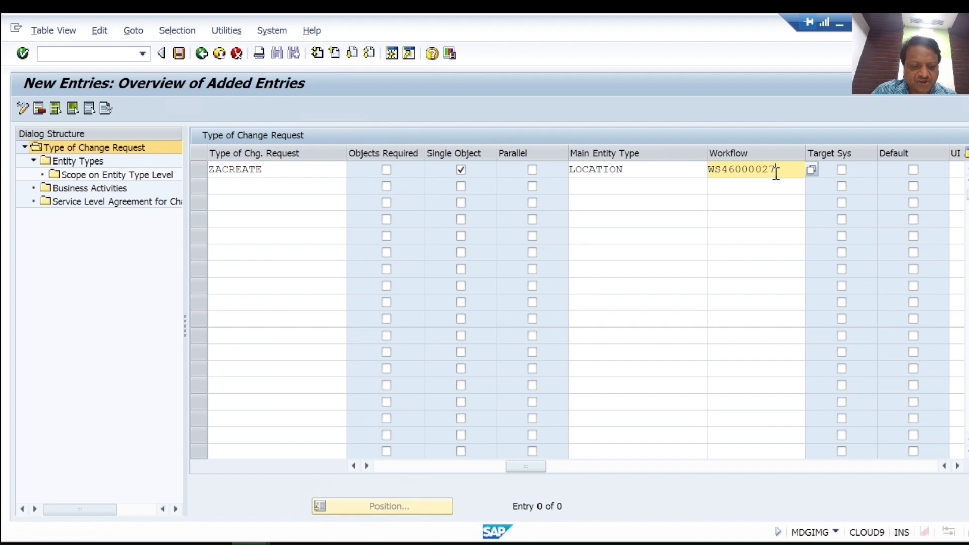
pyautogui.press('Return')
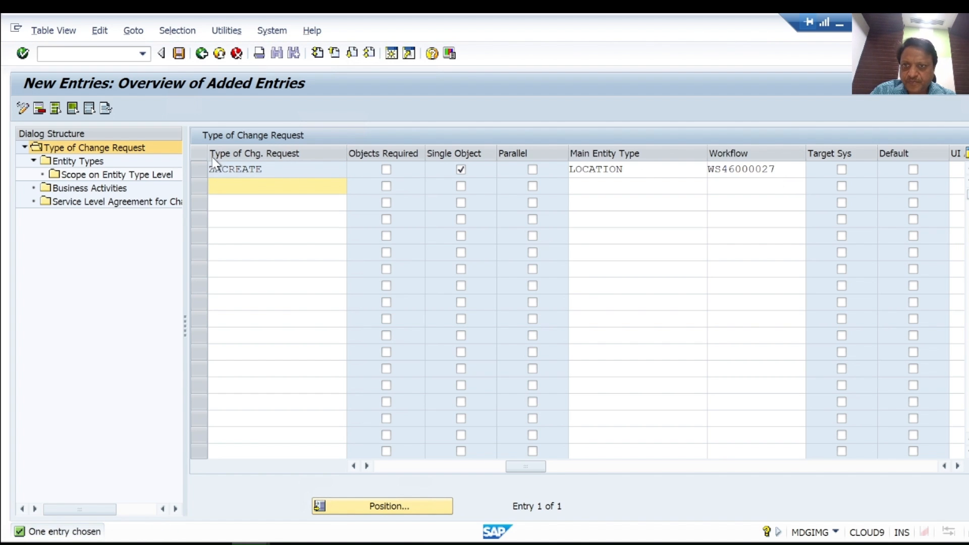
# Step: Add entity type LOCATION to the ZACREATE change request type's entity types
pyautogui.click(198, 169)
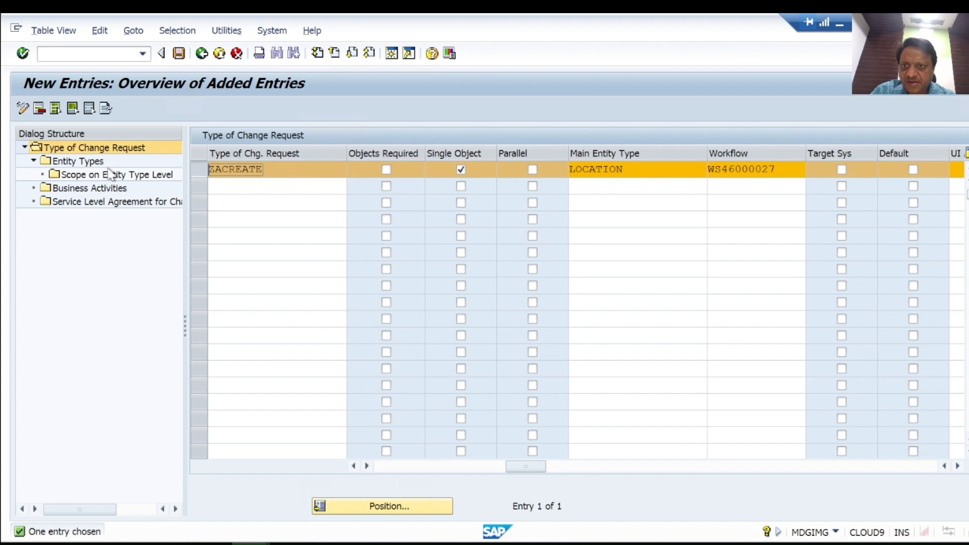
pyautogui.click(80, 166)
pyautogui.doubleClick(80, 166)
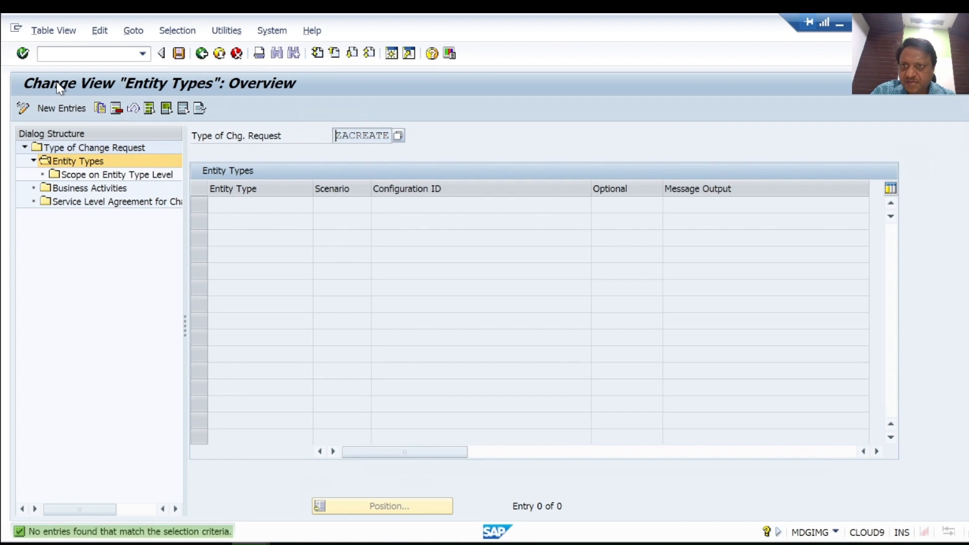
pyautogui.click(53, 109)
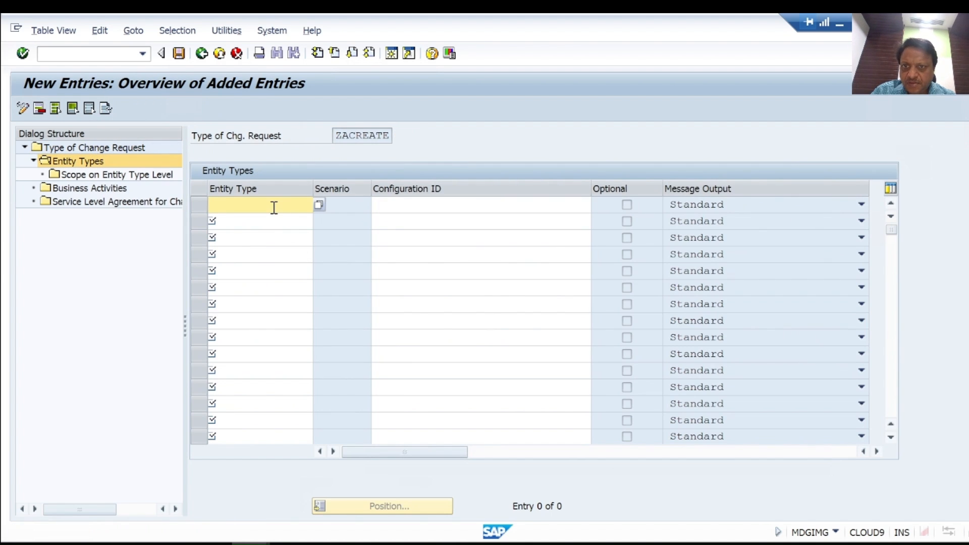
pyautogui.click(319, 209)
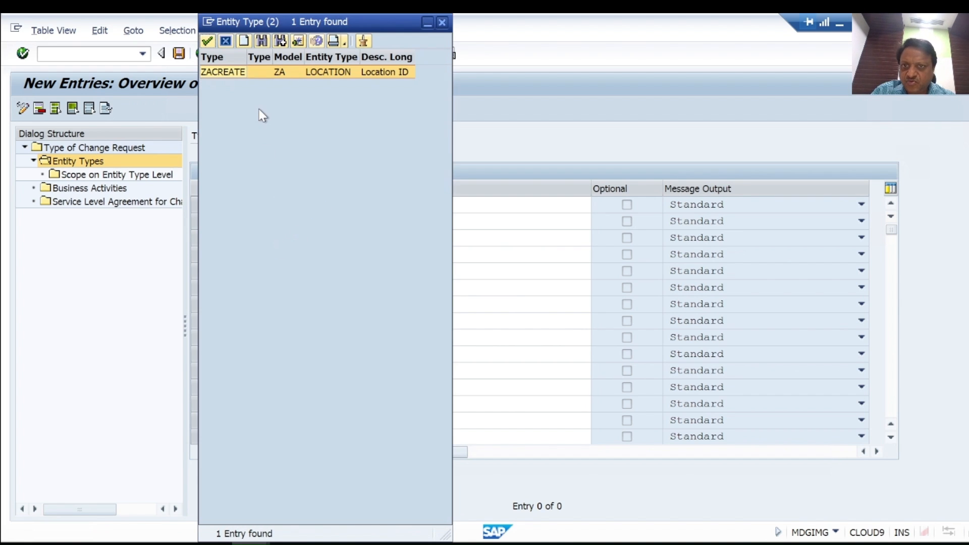
pyautogui.doubleClick(228, 76)
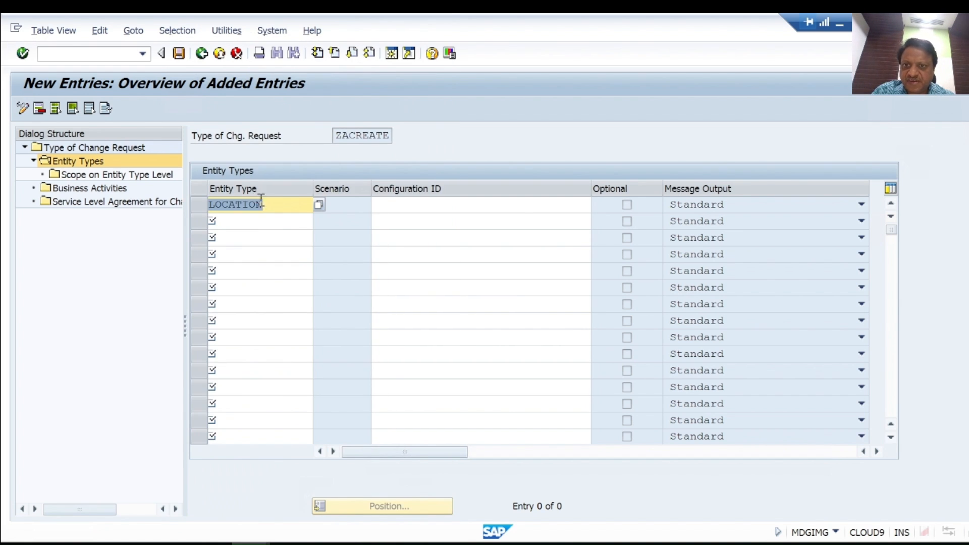
# Step: Assign business activity ZABA to the ZACREATE change request type
pyautogui.click(94, 191)
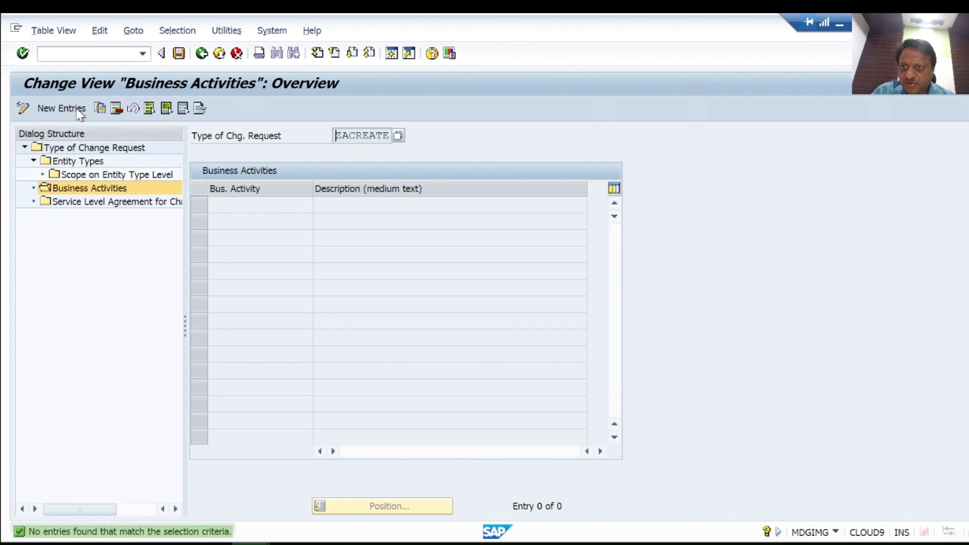
pyautogui.click(60, 108)
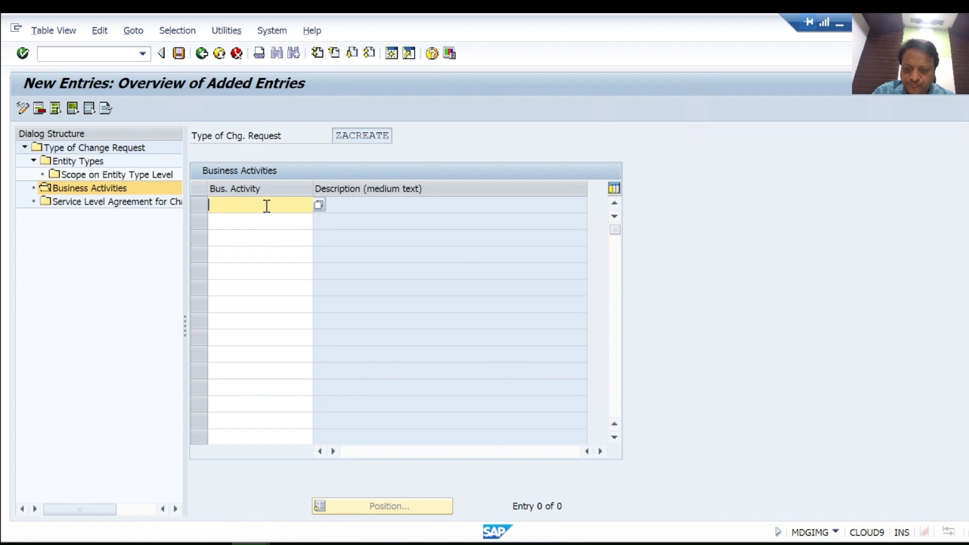
pyautogui.write('ZA')
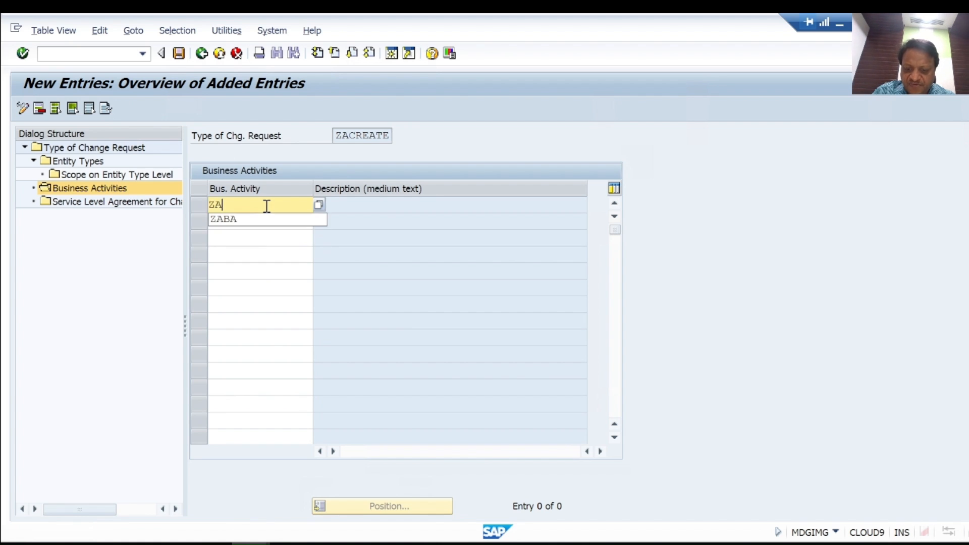
pyautogui.press('Down')
pyautogui.press('Return')
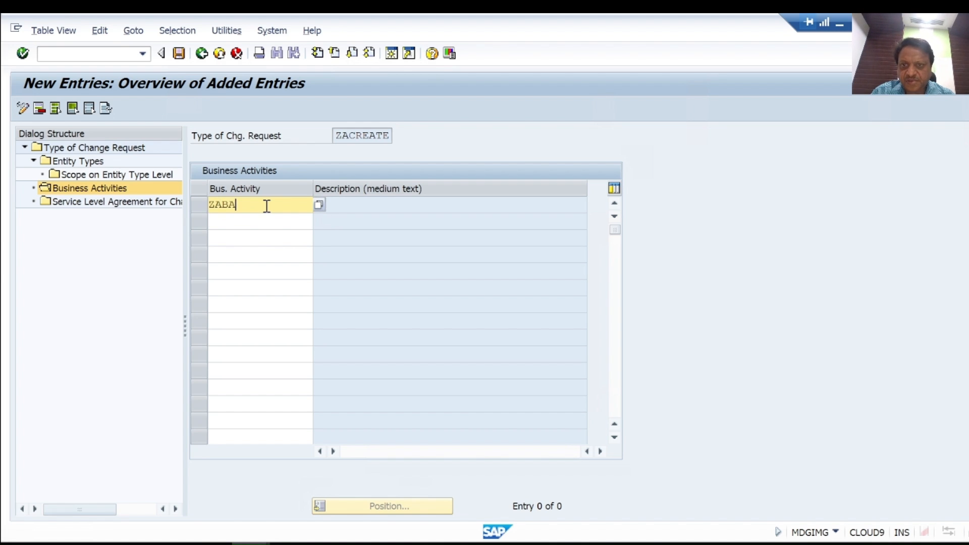
pyautogui.press('Return')
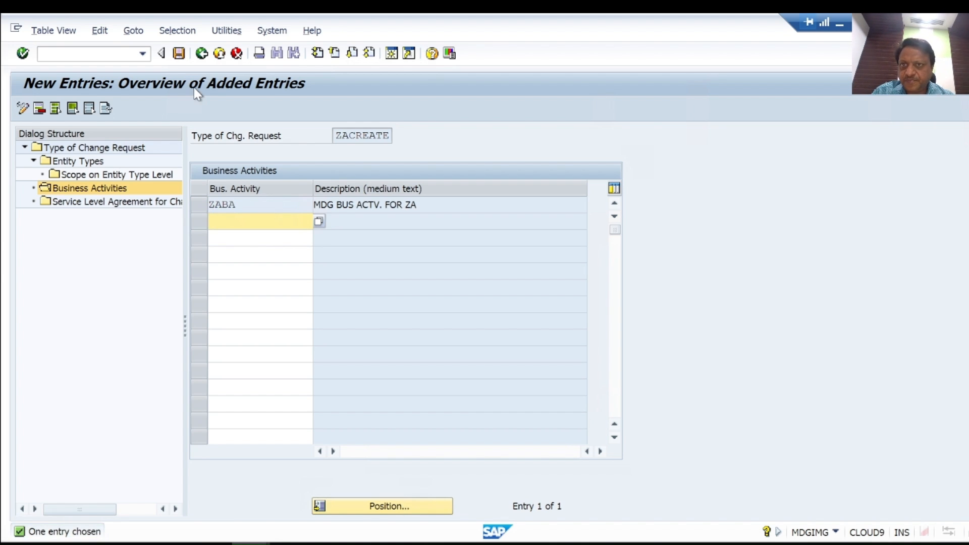
# Step: Save the ZACREATE change request type configuration, accepting the workflow processor warning and confirming the customizing request
pyautogui.click(179, 53)
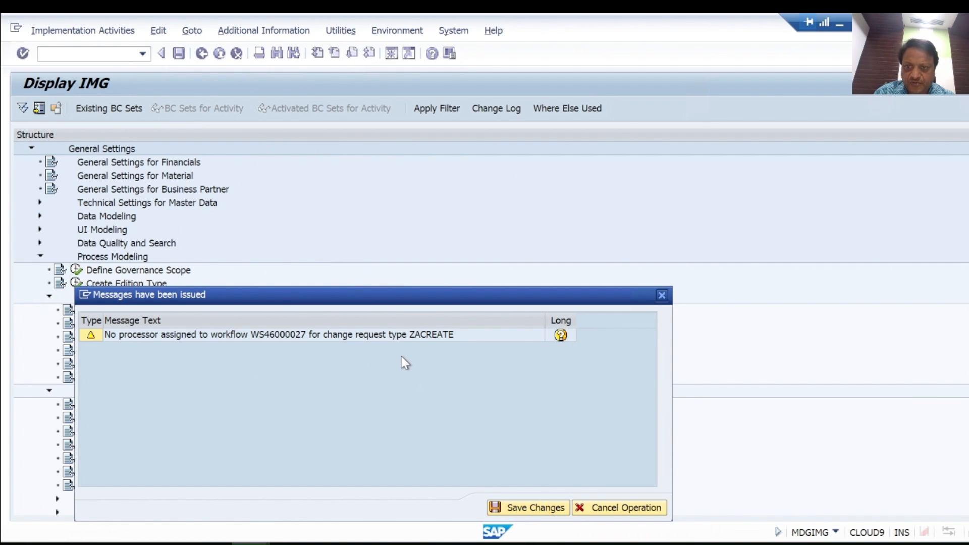
pyautogui.click(537, 507)
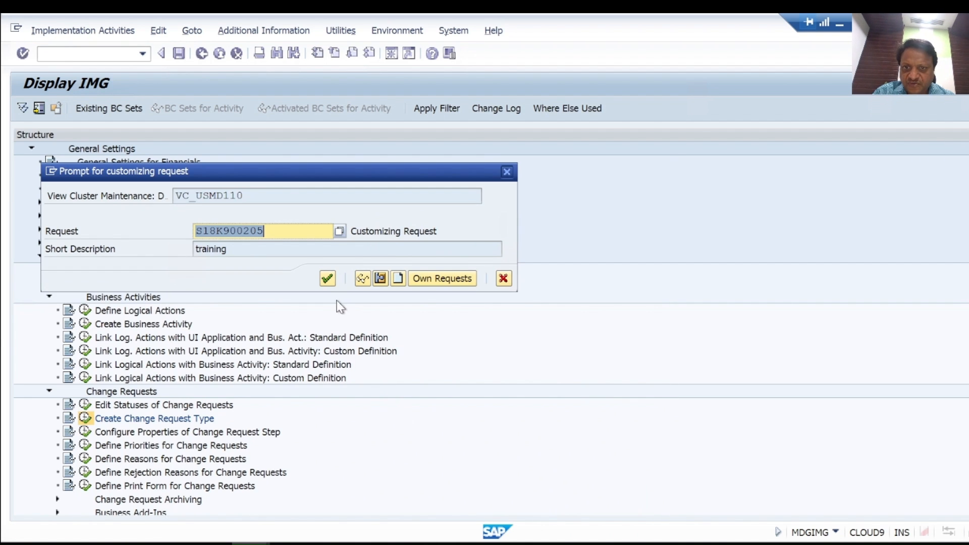
pyautogui.click(329, 281)
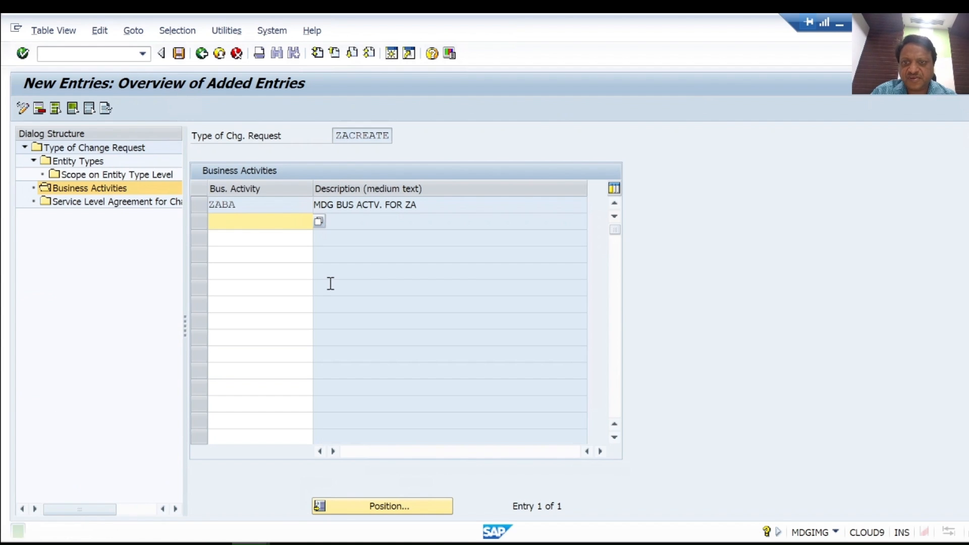
# Step: Open the Define Change Request Step Numbers activity under Workflow, Other MDG Workflows
pyautogui.click(218, 54)
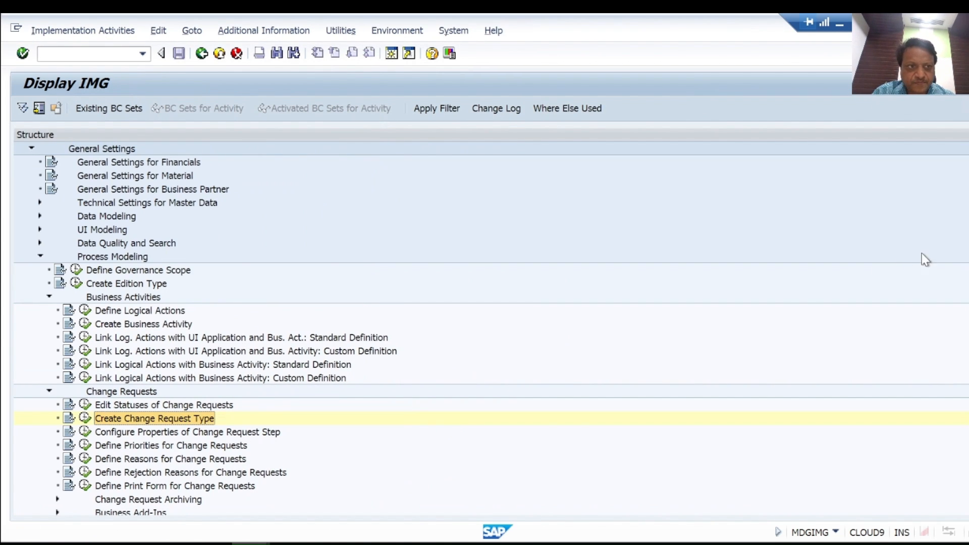
pyautogui.scroll(-5, 313, 320)
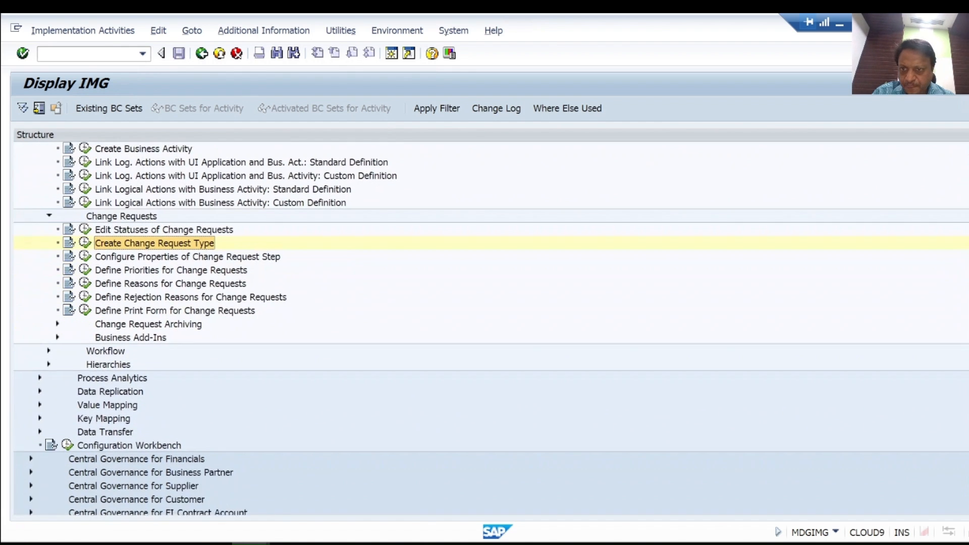
pyautogui.click(47, 338)
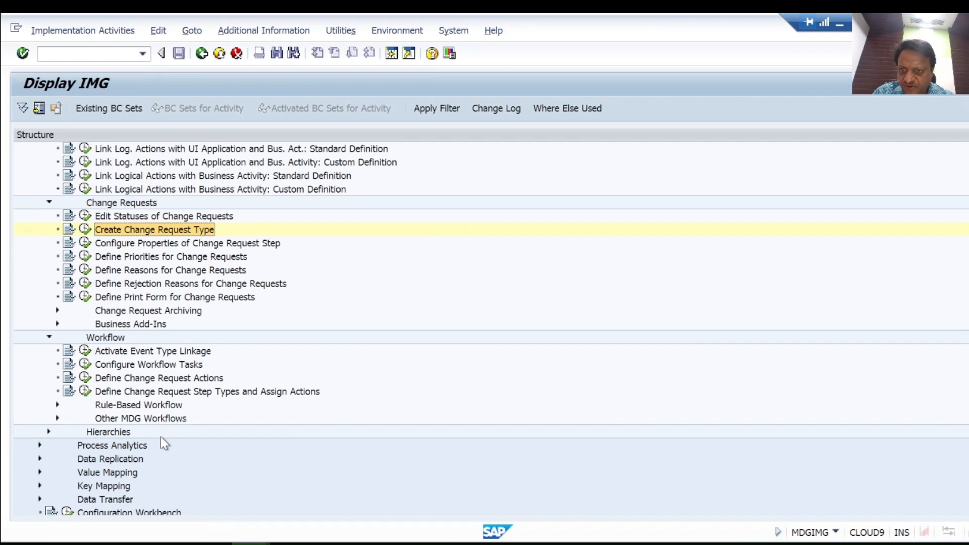
pyautogui.click(58, 421)
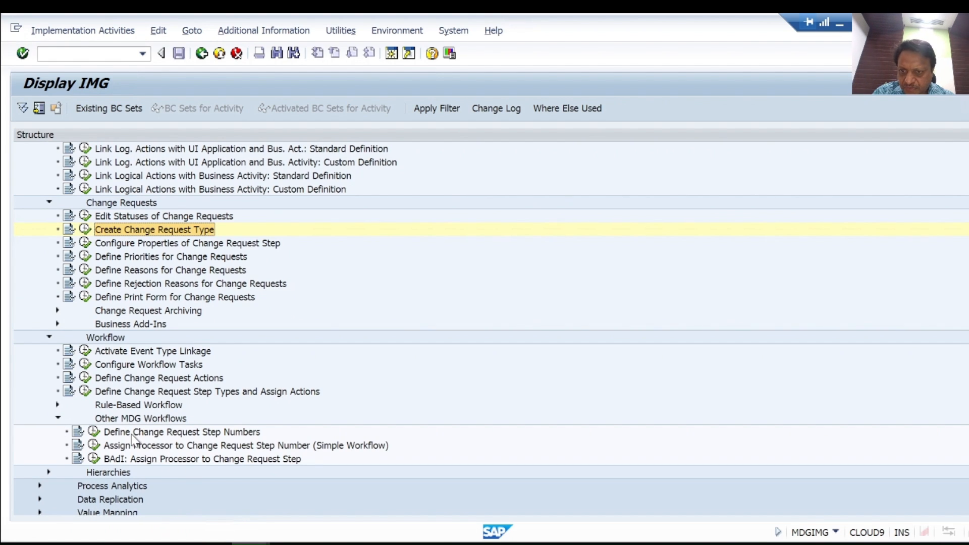
pyautogui.click(132, 435)
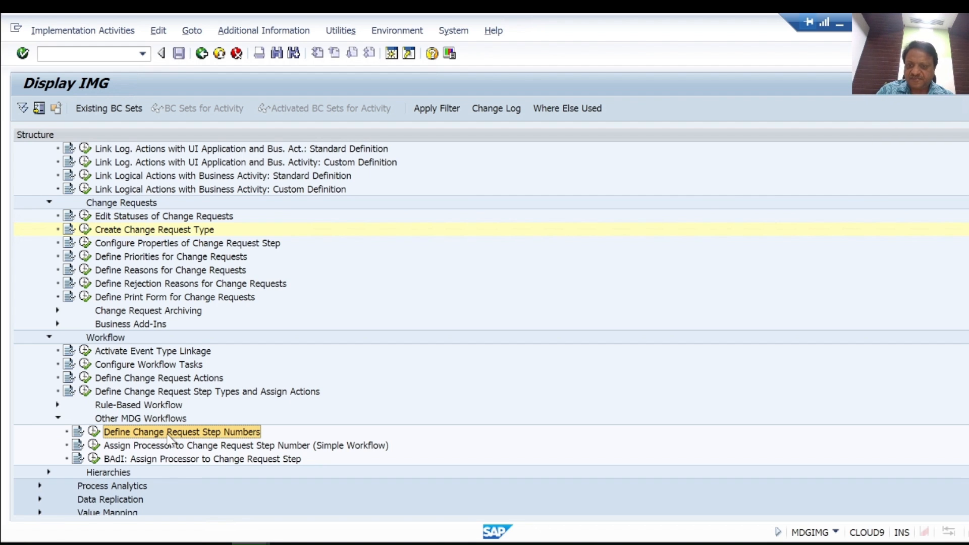
pyautogui.click(94, 435)
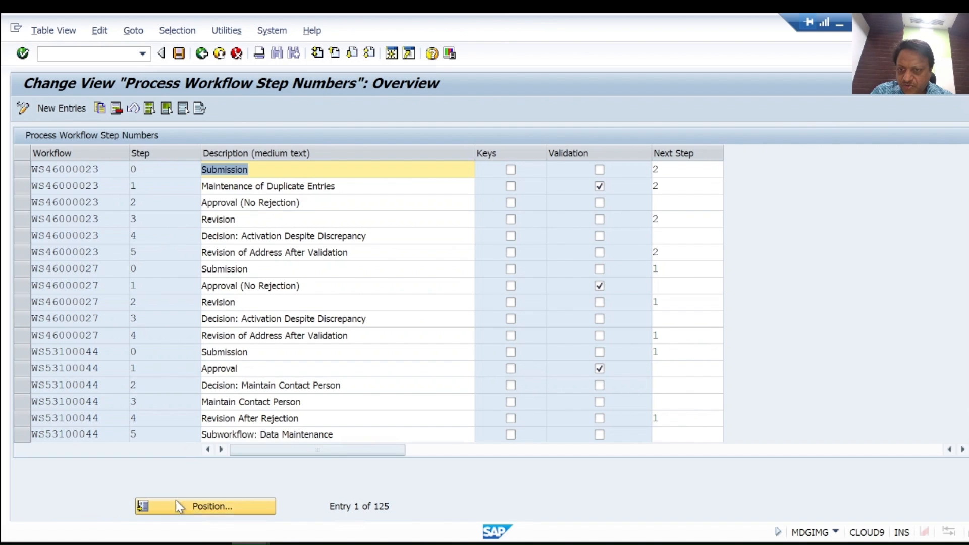
# Step: Select and review the step number entries of workflow WS46000027, then leave the view
pyautogui.click(19, 283)
pyautogui.click(20, 272)
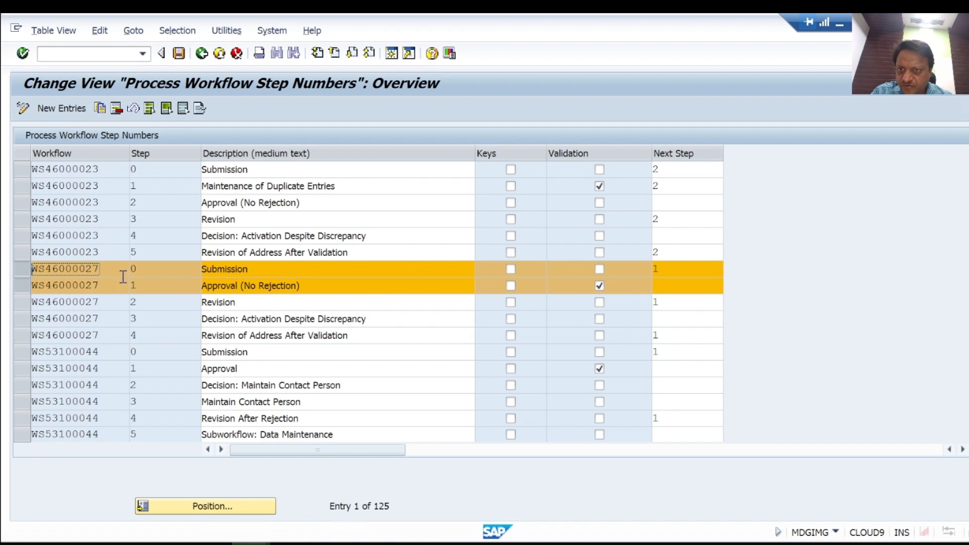
pyautogui.click(22, 306)
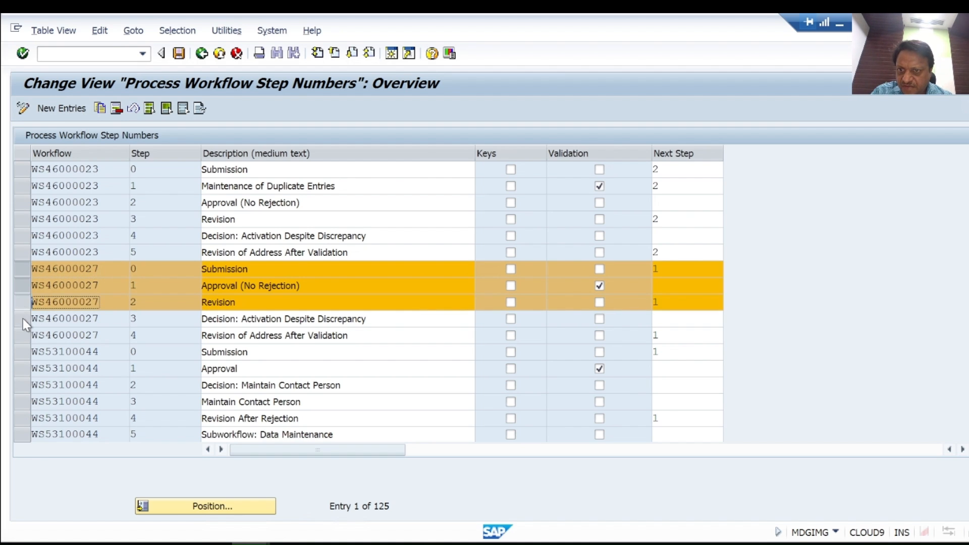
pyautogui.click(23, 321)
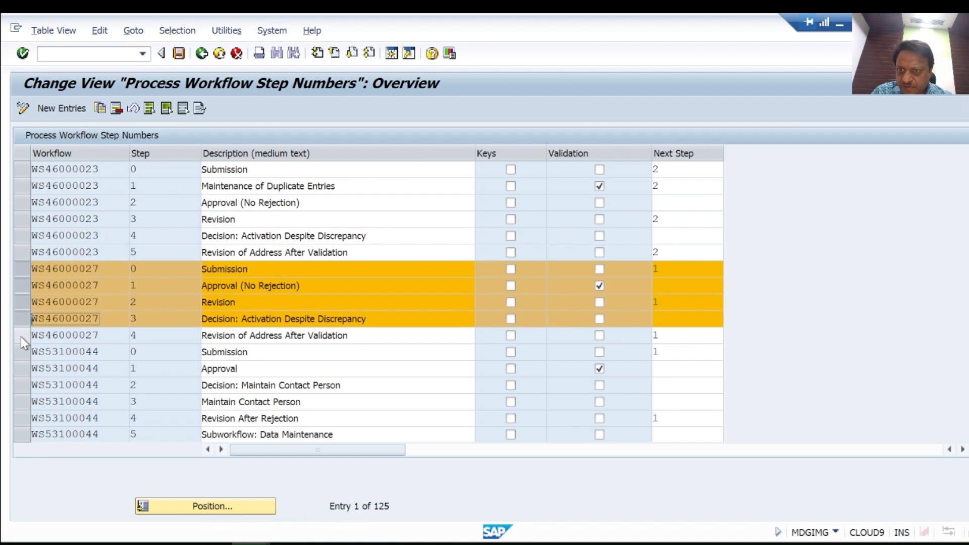
pyautogui.click(21, 337)
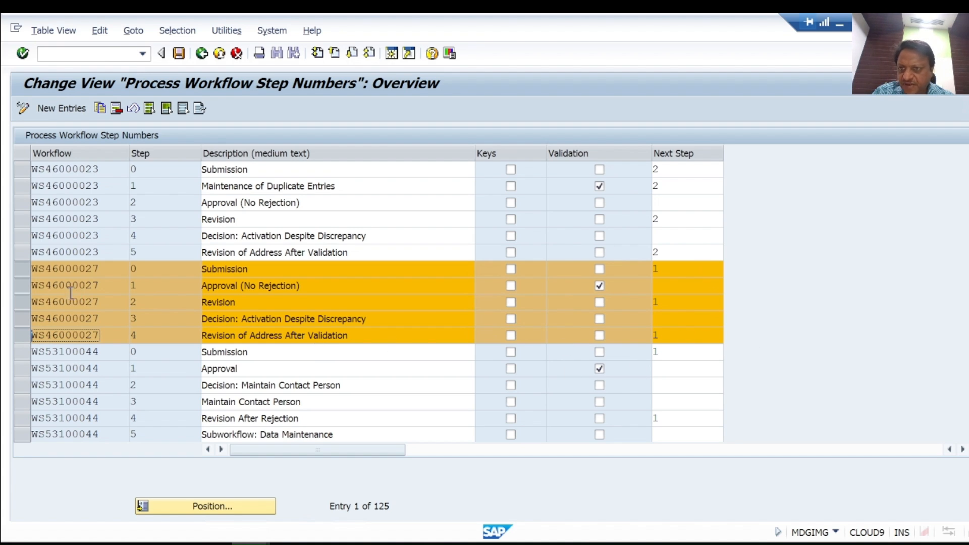
pyautogui.click(202, 55)
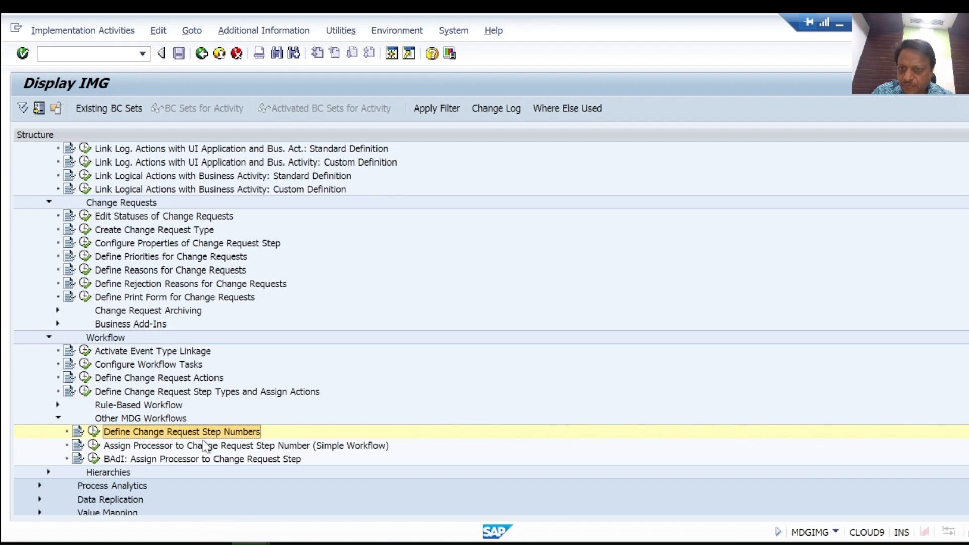
# Step: Open Assign Processor to Change Request Step Number (Simple Workflow) and add a new entry for ZACREATE step 0
pyautogui.click(94, 446)
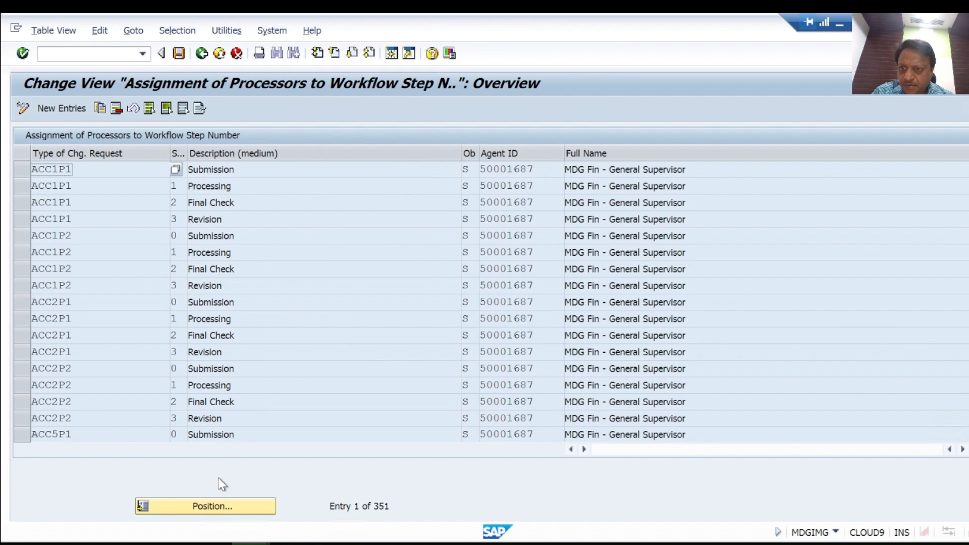
pyautogui.click(67, 111)
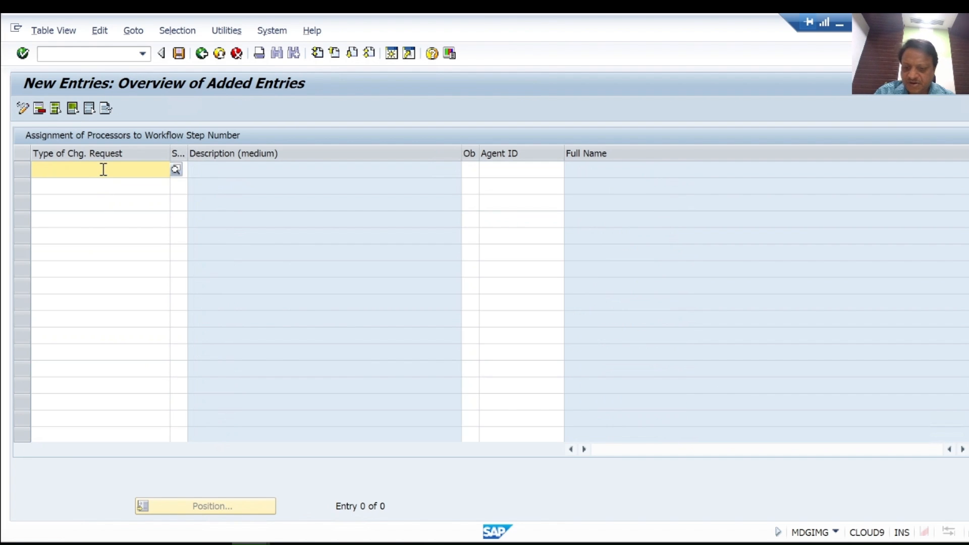
pyautogui.click(104, 169)
pyautogui.write('ZACREATE')
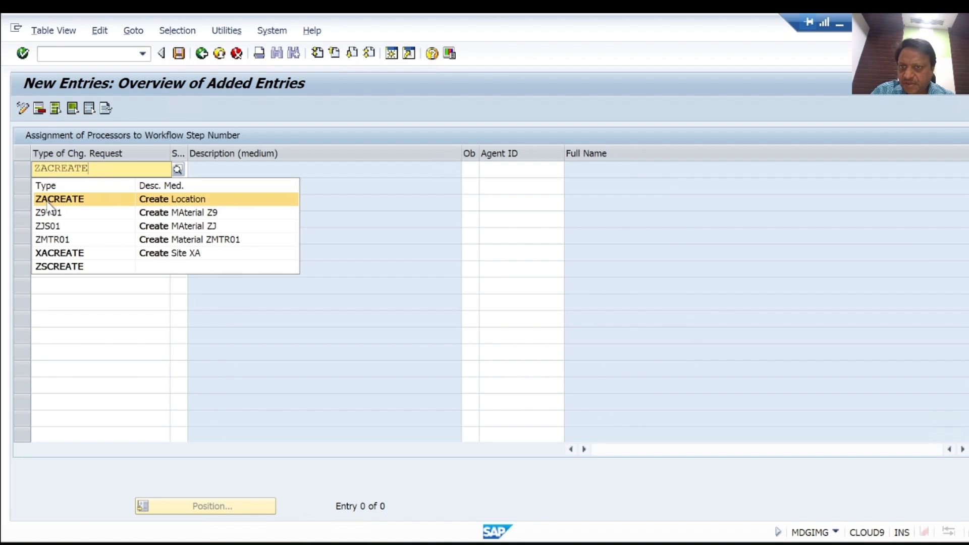
pyautogui.click(48, 202)
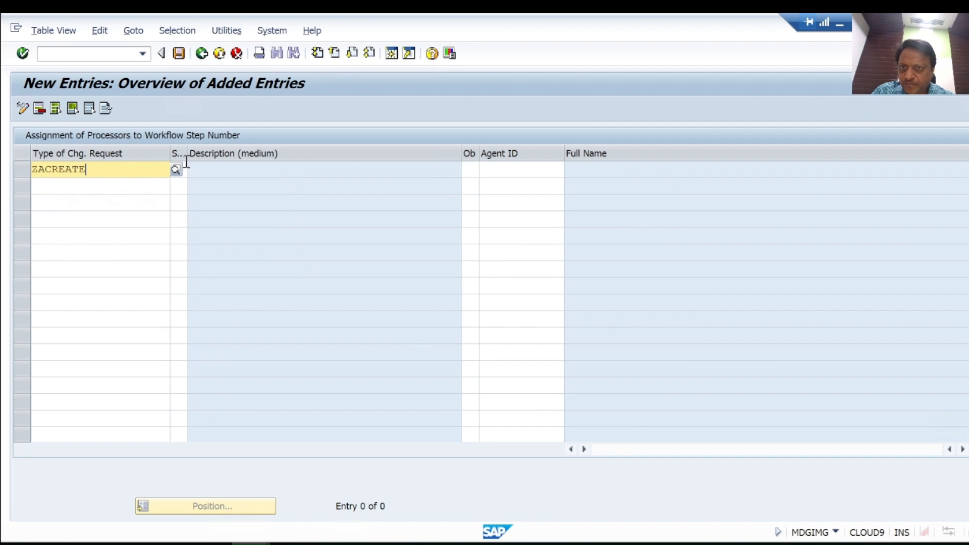
pyautogui.moveTo(186, 150); pyautogui.dragTo(296, 161)
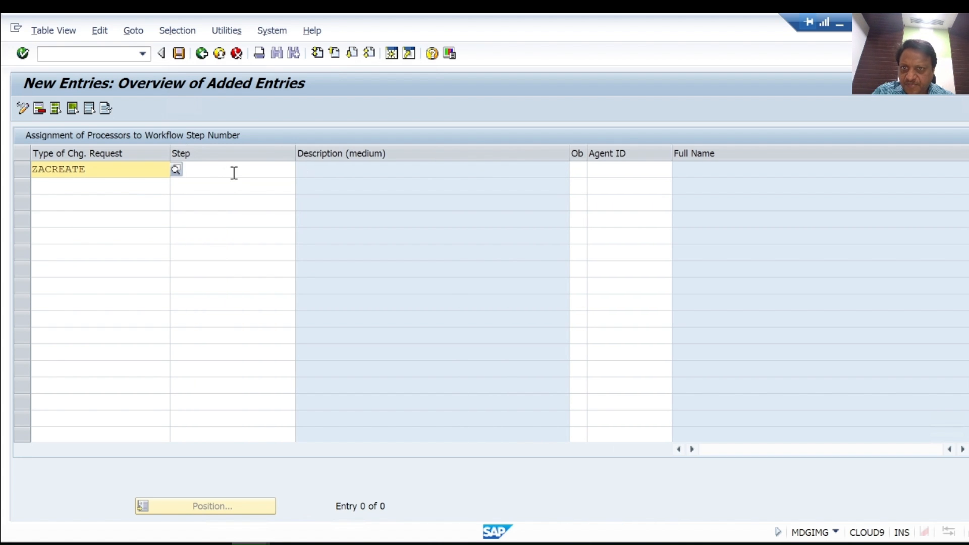
pyautogui.click(233, 172)
pyautogui.click(302, 170)
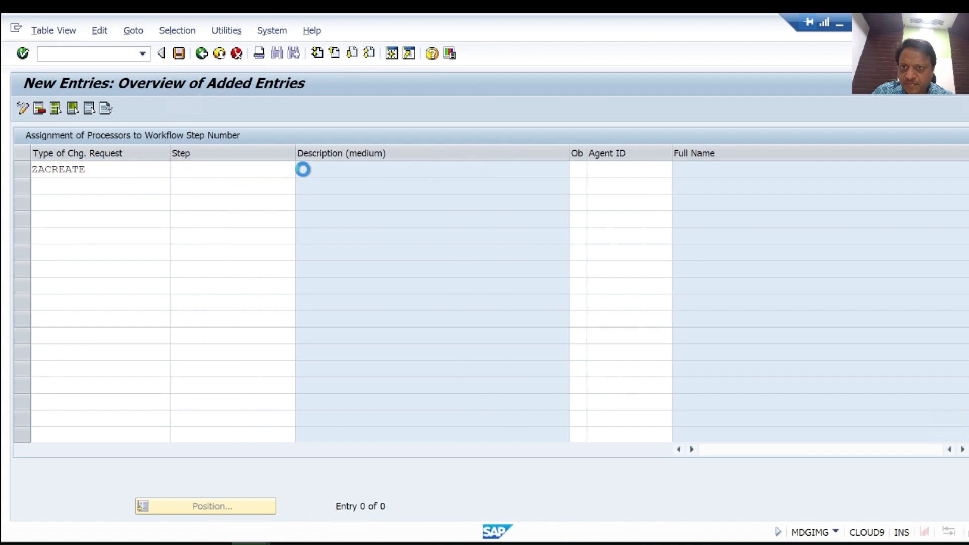
pyautogui.doubleClick(86, 99)
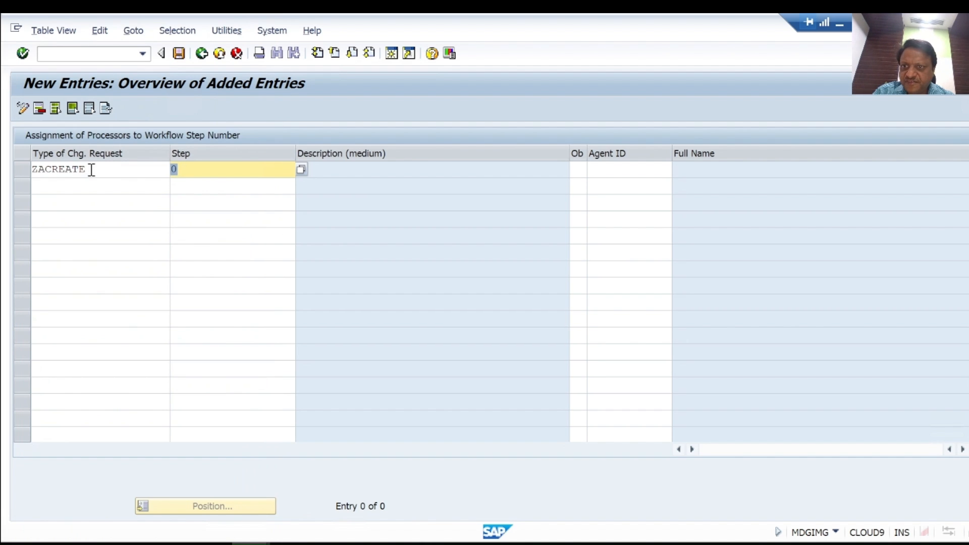
pyautogui.click(91, 170)
pyautogui.click(205, 169)
pyautogui.write('0')
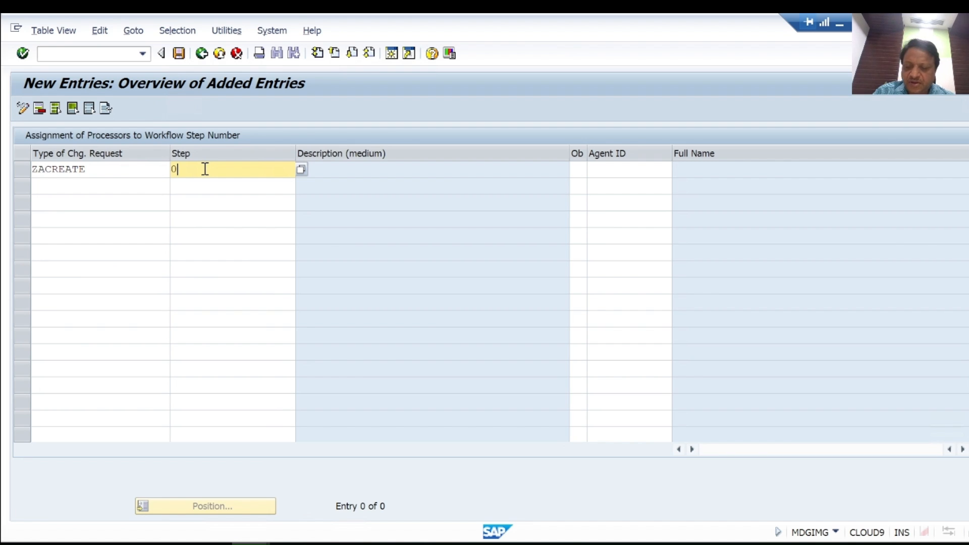
# Step: Add a processor assignment row for ZACREATE step 1, Approval (No Rejection)
pyautogui.click(140, 187)
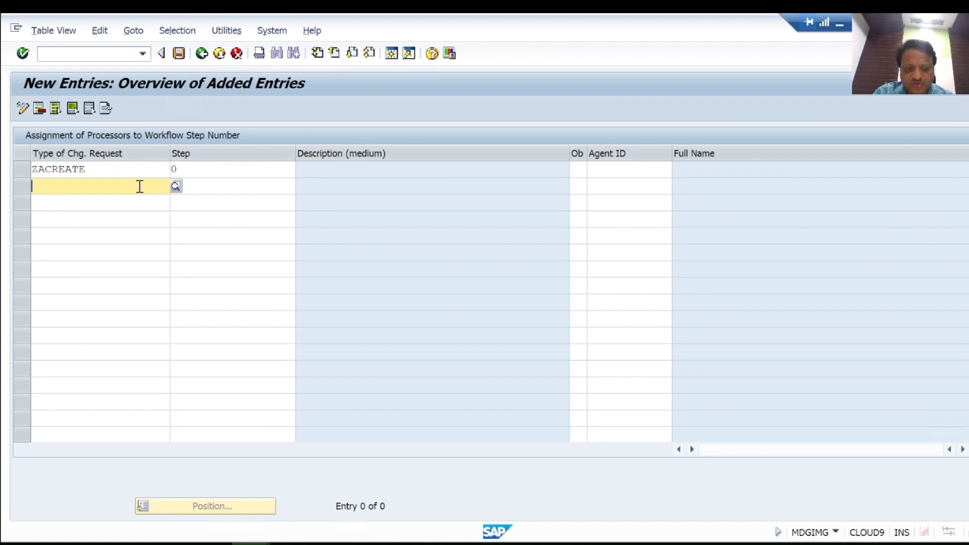
pyautogui.click(77, 202)
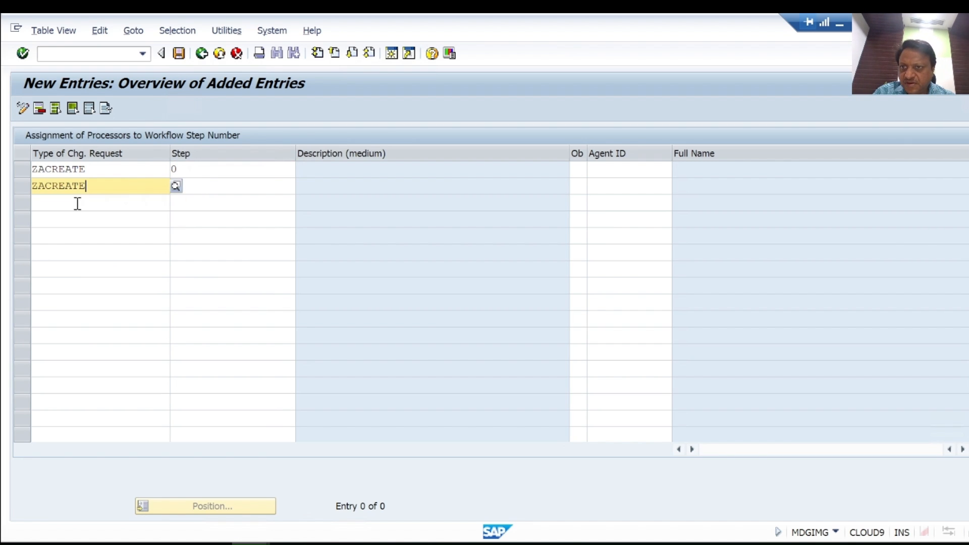
pyautogui.click(207, 186)
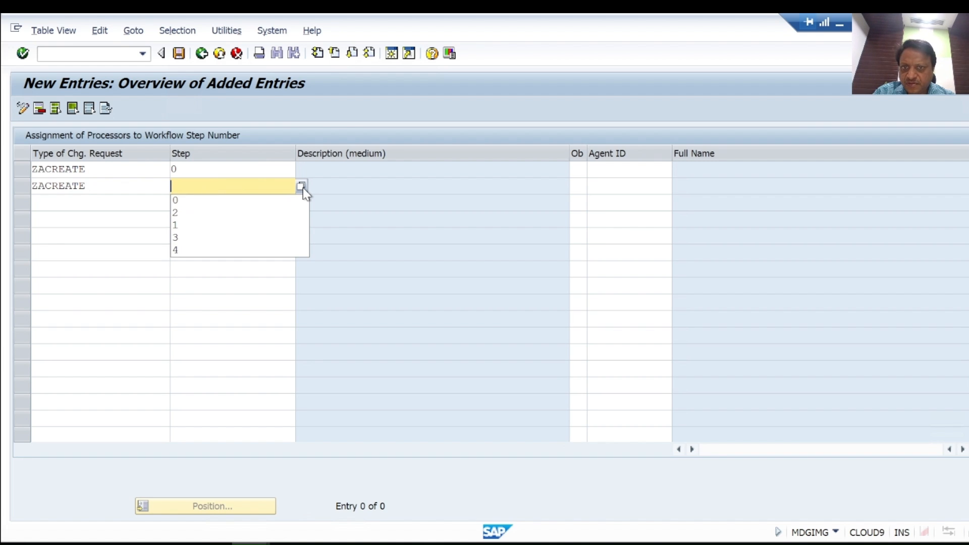
pyautogui.click(302, 186)
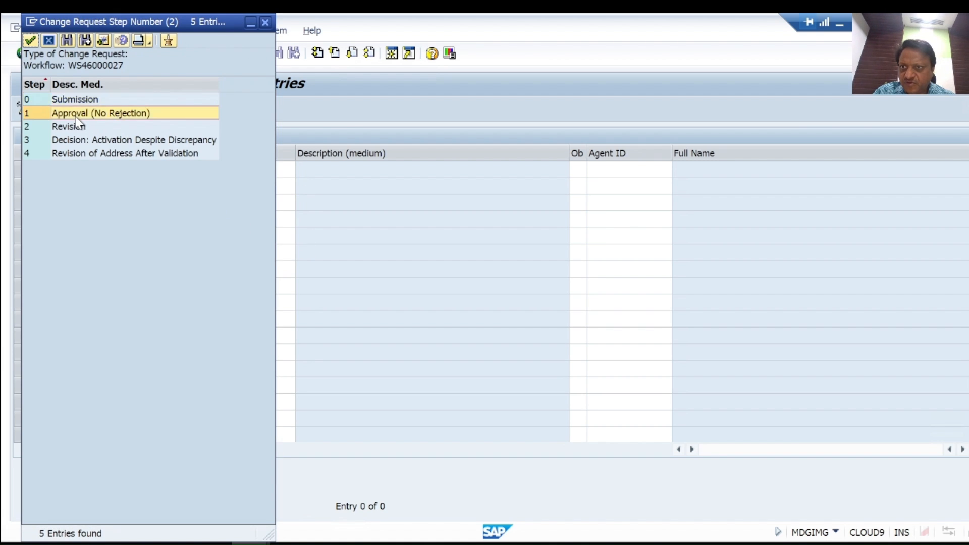
pyautogui.doubleClick(86, 113)
# Step: Add a processor assignment row for ZACREATE step 2, Revision
pyautogui.click(109, 204)
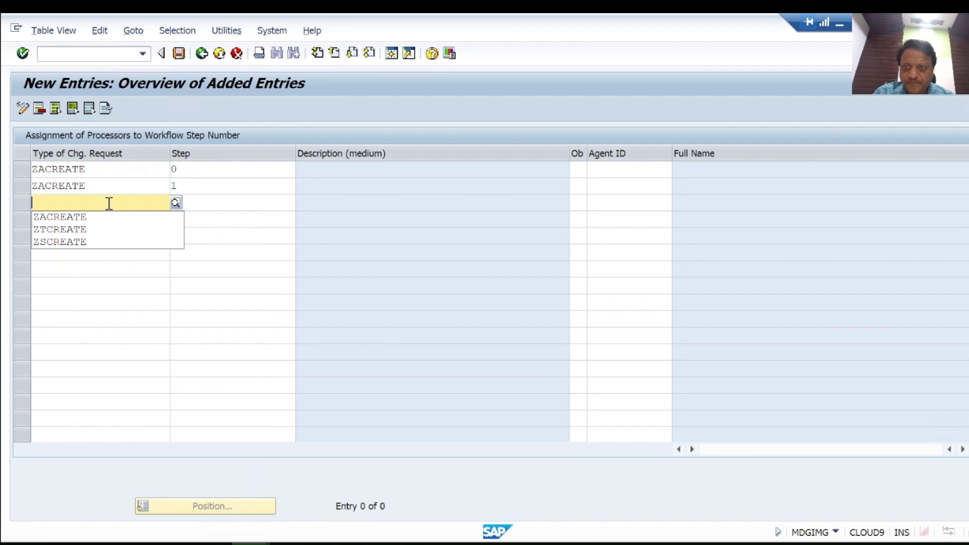
pyautogui.click(69, 220)
pyautogui.click(209, 201)
pyautogui.click(302, 203)
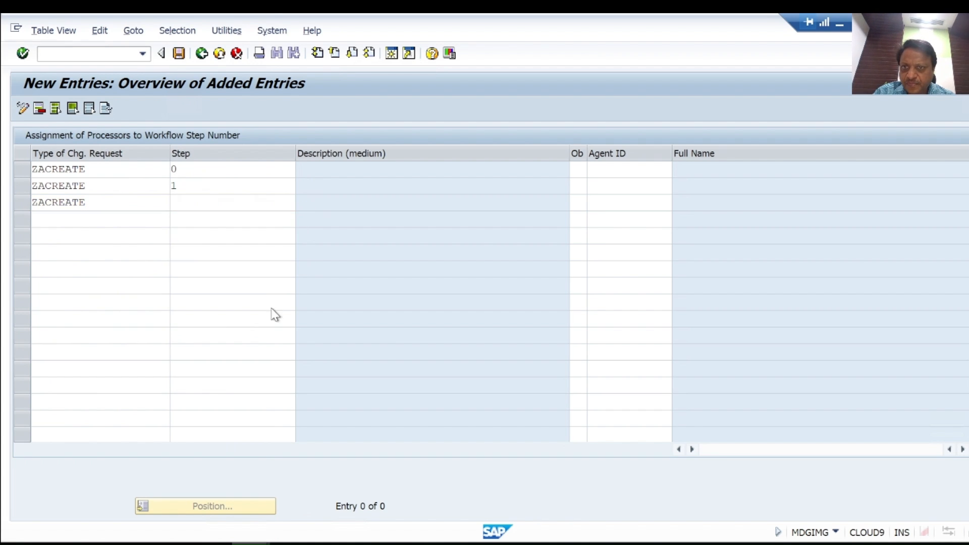
pyautogui.doubleClick(74, 127)
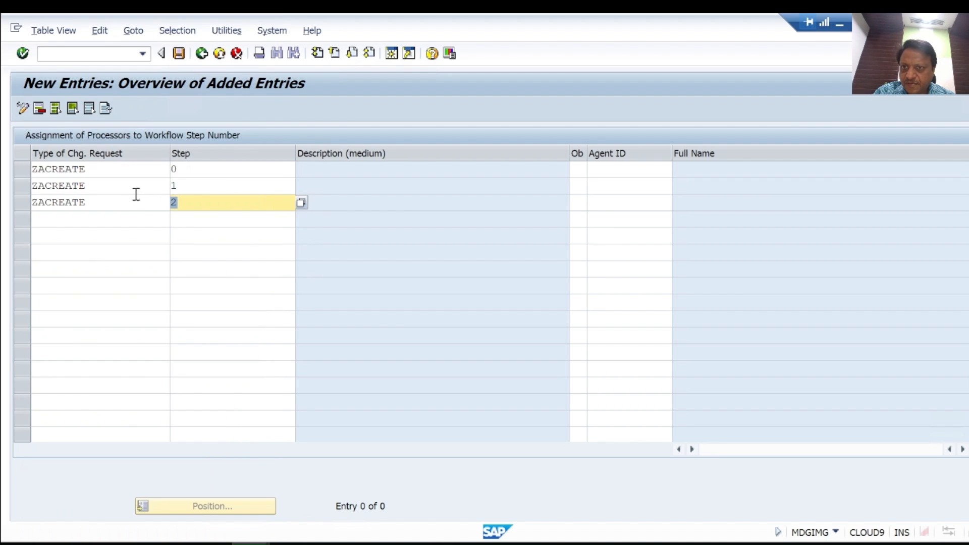
# Step: Add a processor assignment row for ZACREATE step 3, Decision: Activation Despite Discrepancy
pyautogui.click(136, 225)
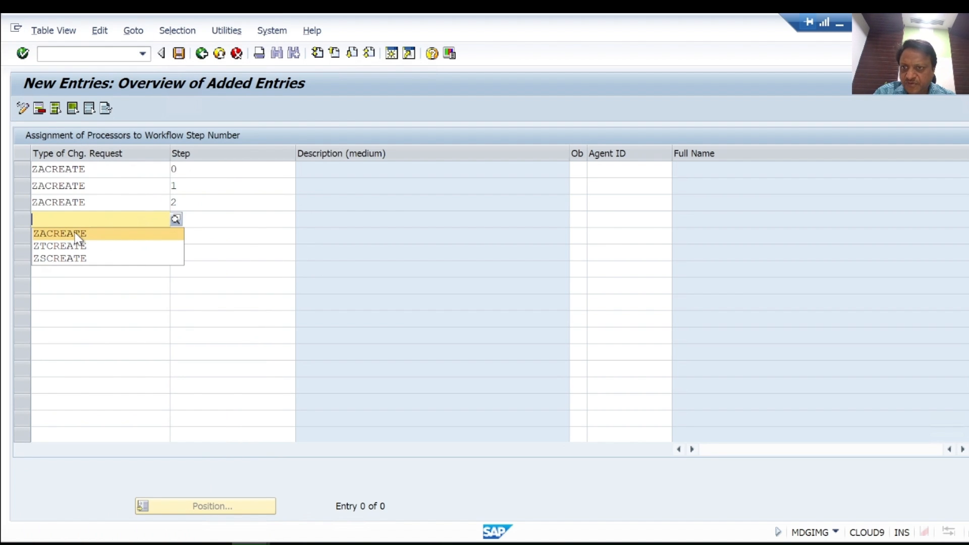
pyautogui.click(75, 234)
pyautogui.click(213, 219)
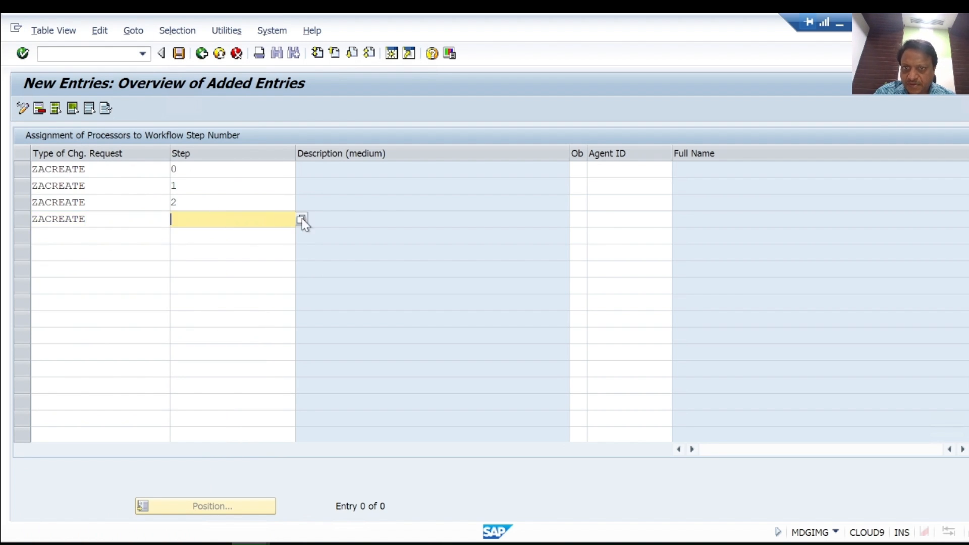
pyautogui.press('F4')
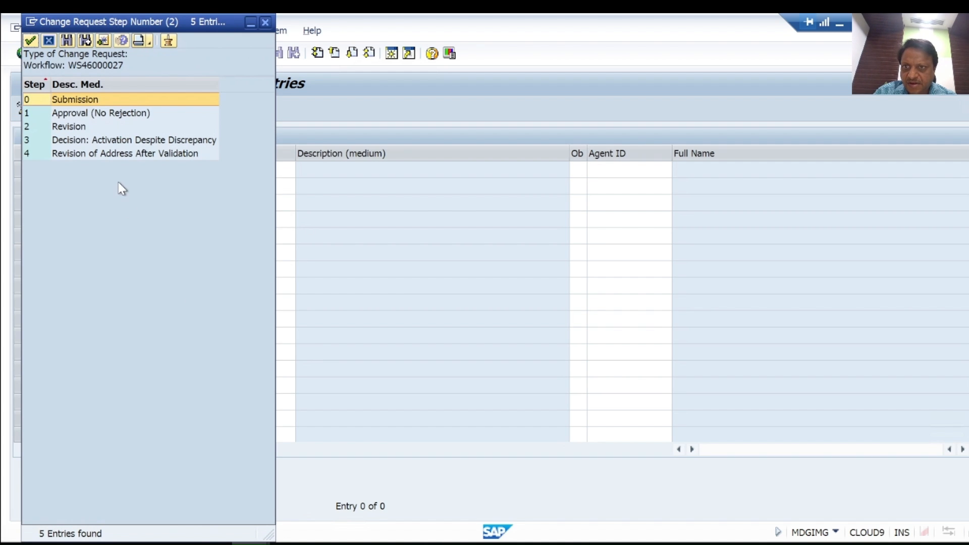
pyautogui.doubleClick(84, 145)
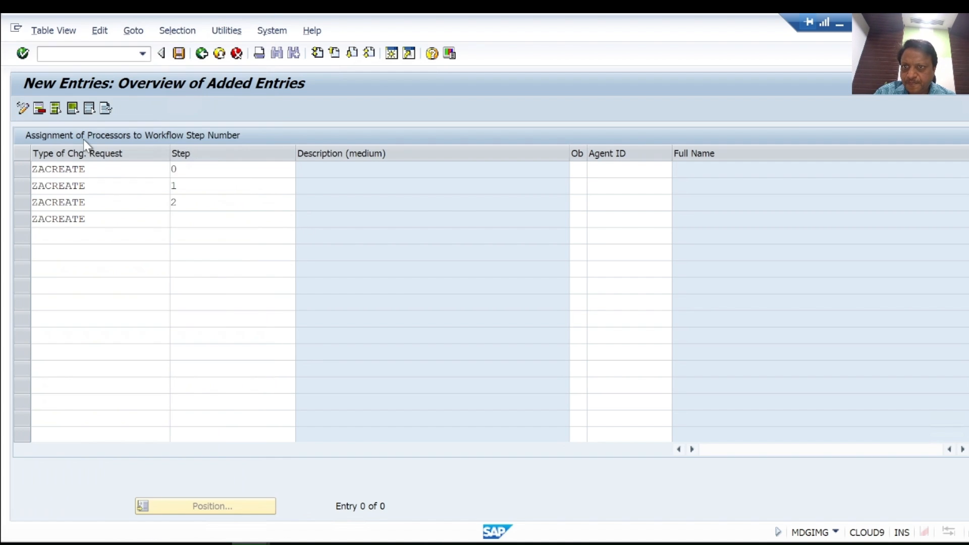
# Step: Add a processor assignment row for ZACREATE step 4, Revision of Address After Validation
pyautogui.click(95, 236)
pyautogui.click(90, 250)
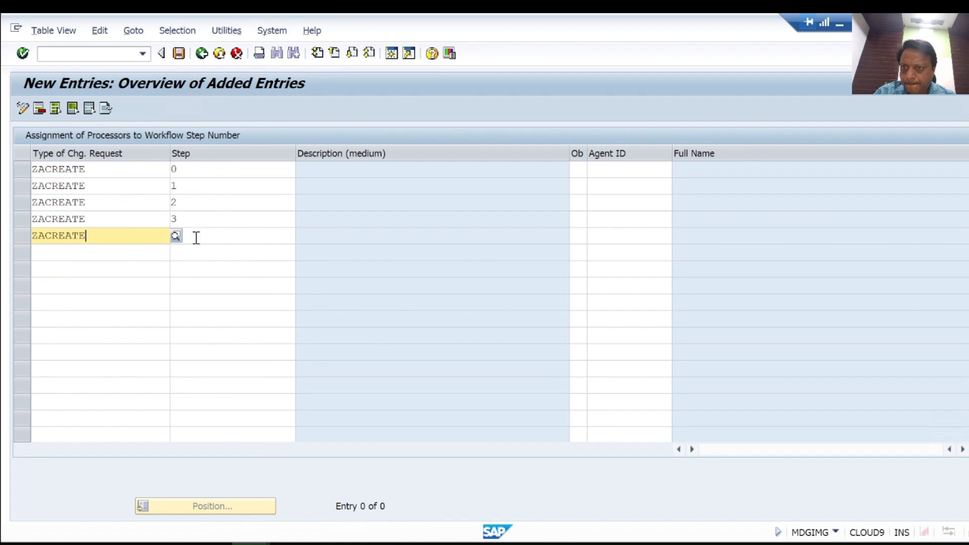
pyautogui.click(221, 236)
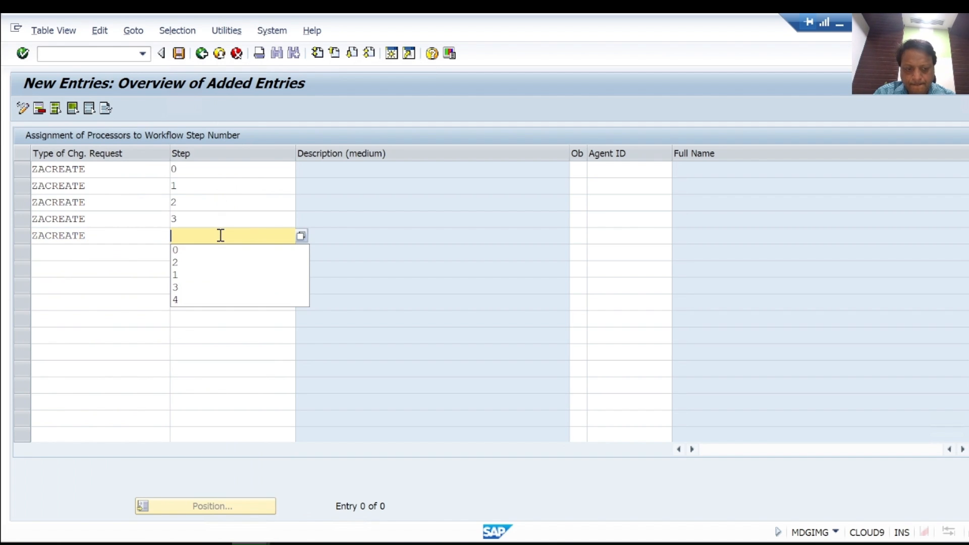
pyautogui.click(179, 299)
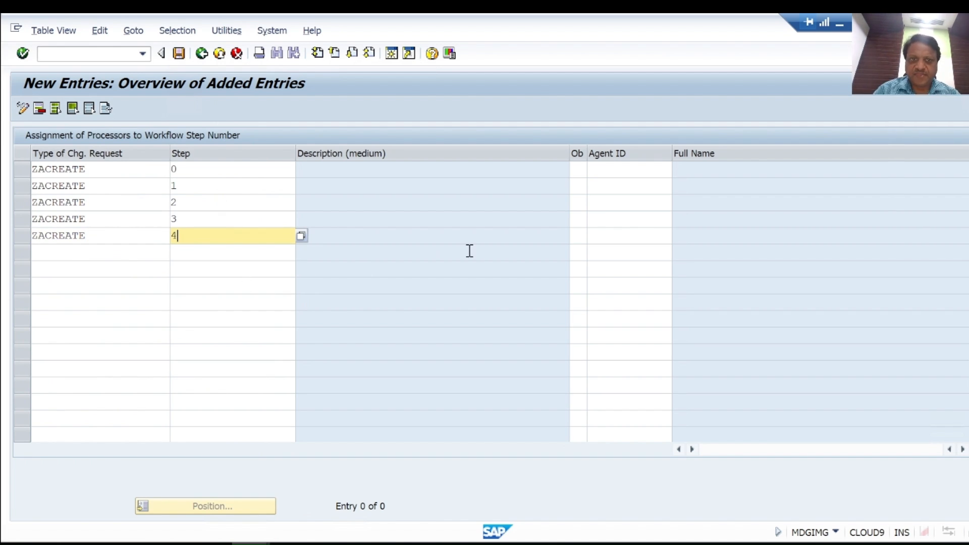
# Step: Set the object type to User (US) for all five ZACREATE step rows
pyautogui.moveTo(585, 153); pyautogui.dragTo(655, 152)
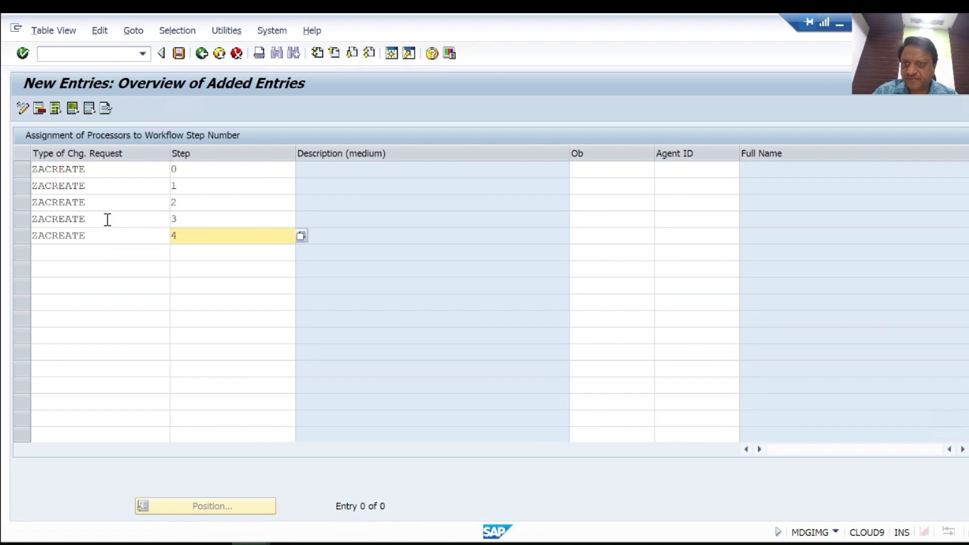
pyautogui.click(604, 171)
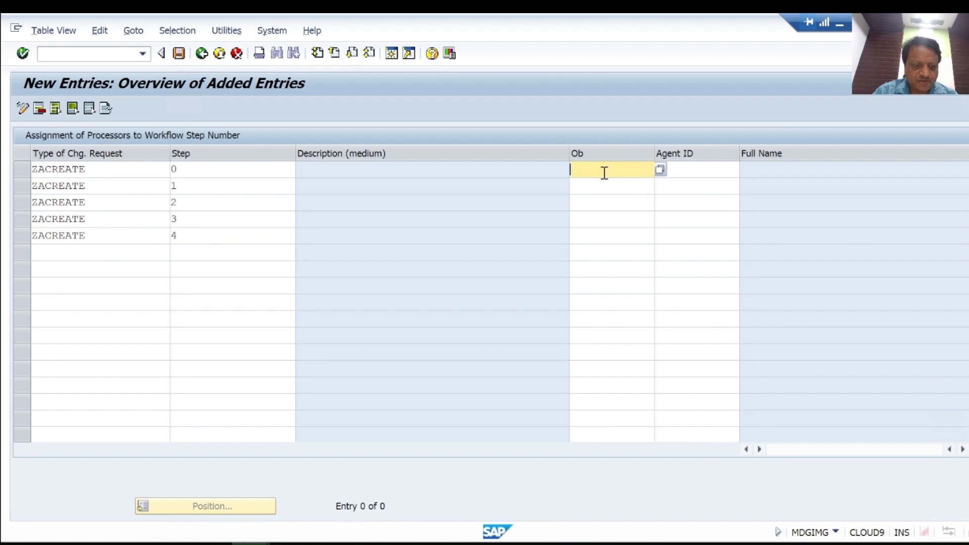
pyautogui.click(660, 170)
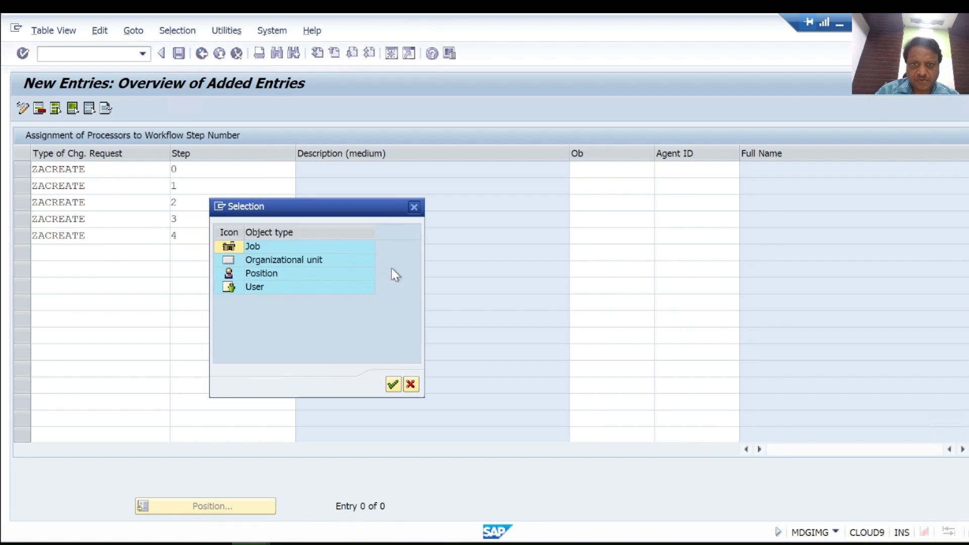
pyautogui.doubleClick(256, 288)
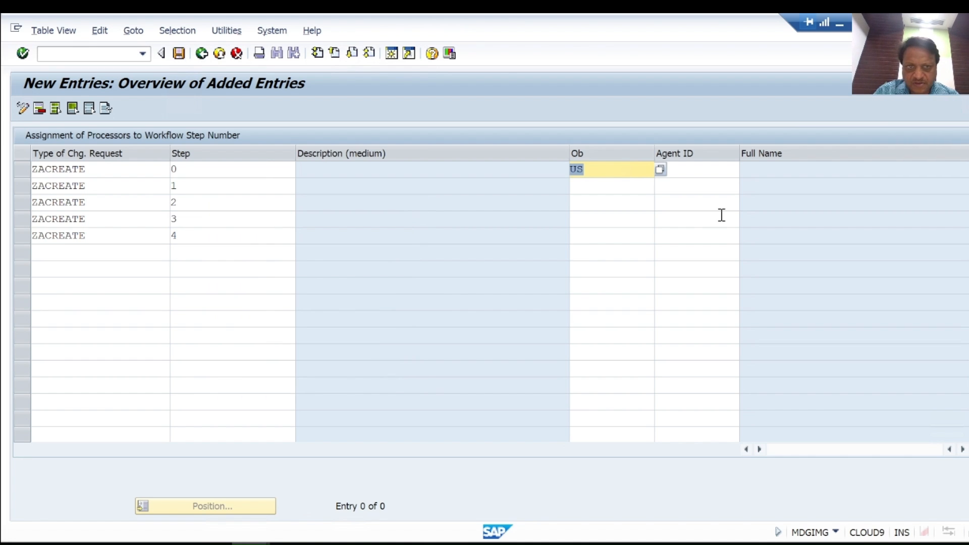
pyautogui.click(580, 188)
pyautogui.write('US')
pyautogui.click(584, 207)
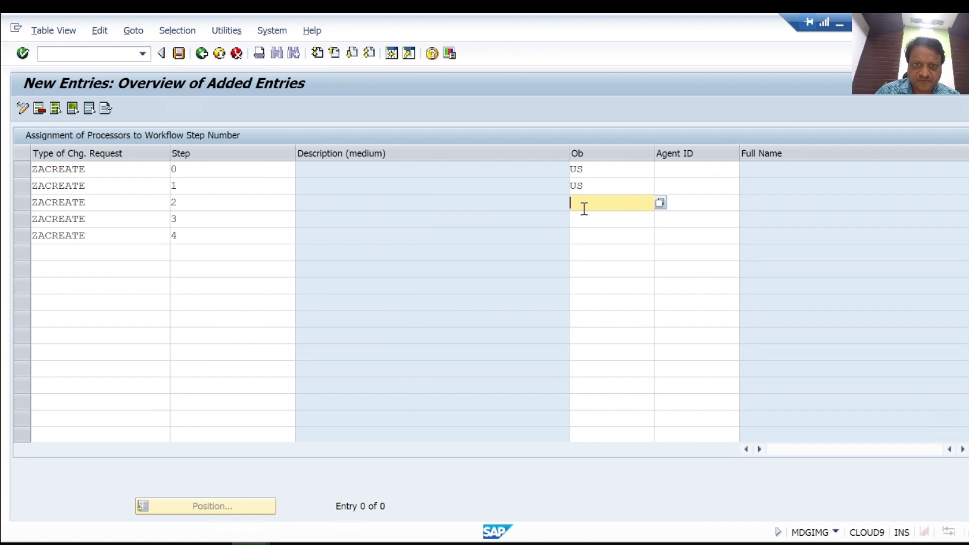
pyautogui.write('US')
pyautogui.click(581, 220)
pyautogui.write('US')
pyautogui.click(581, 236)
pyautogui.write('US')
# Step: Enter the same processor user ID as agent for all five ZACREATE steps and confirm the entries
pyautogui.click(674, 170)
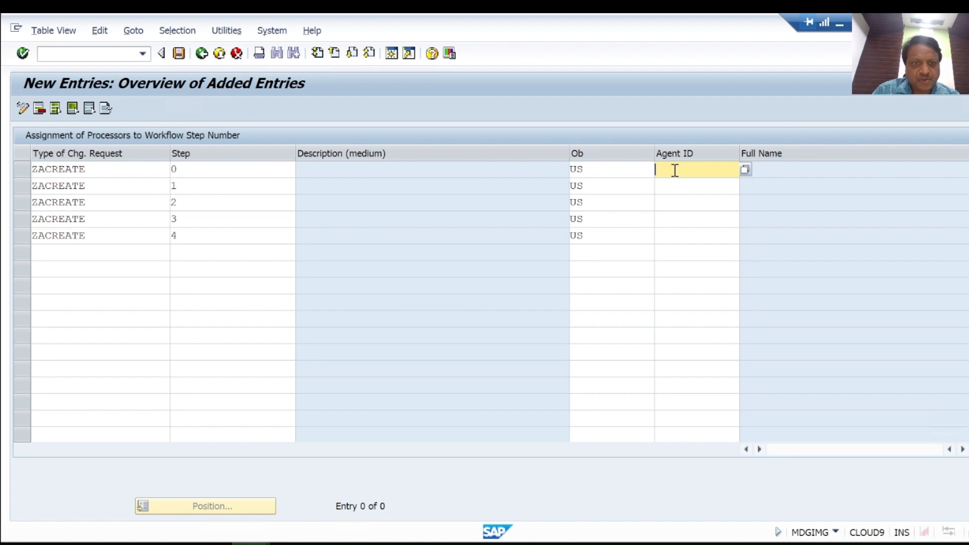
pyautogui.write('NIUSER9')
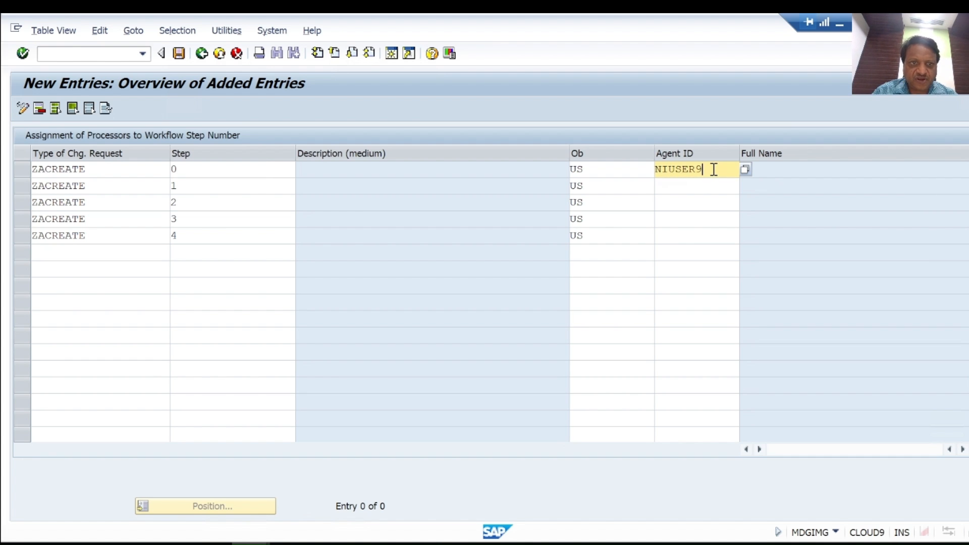
pyautogui.moveTo(714, 169); pyautogui.dragTo(652, 169)
pyautogui.hotkey('ctrl', 'c')
pyautogui.click(653, 169)
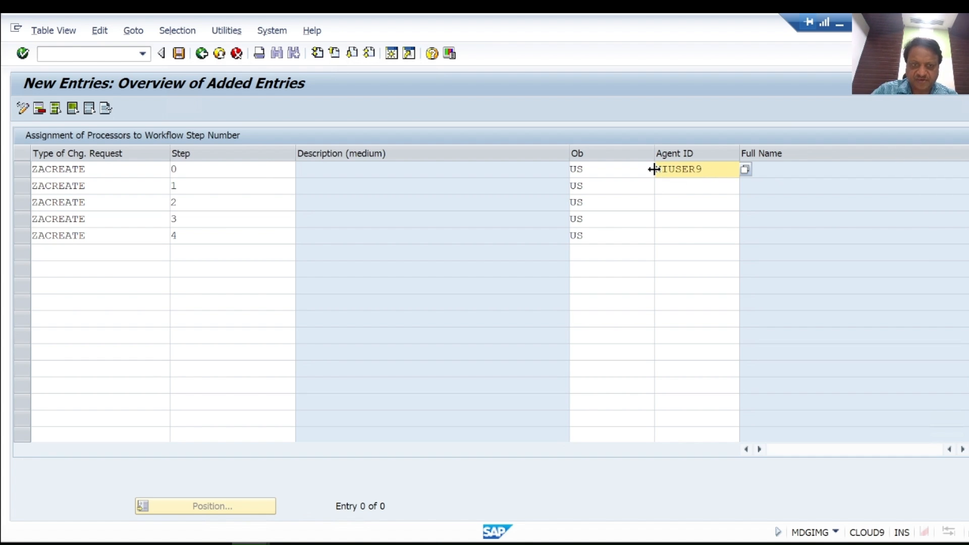
pyautogui.click(671, 189)
pyautogui.hotkey('ctrl', 'v')
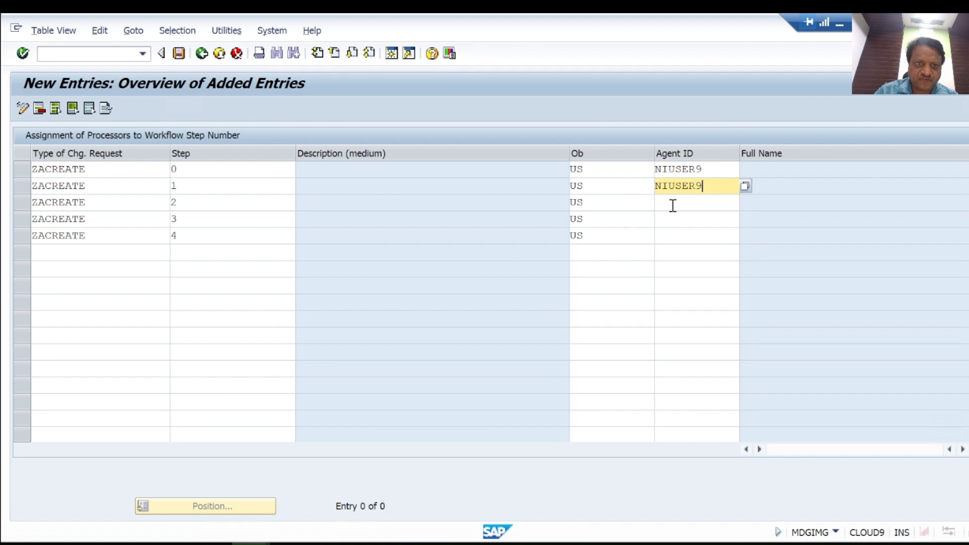
pyautogui.click(673, 205)
pyautogui.hotkey('ctrl', 'v')
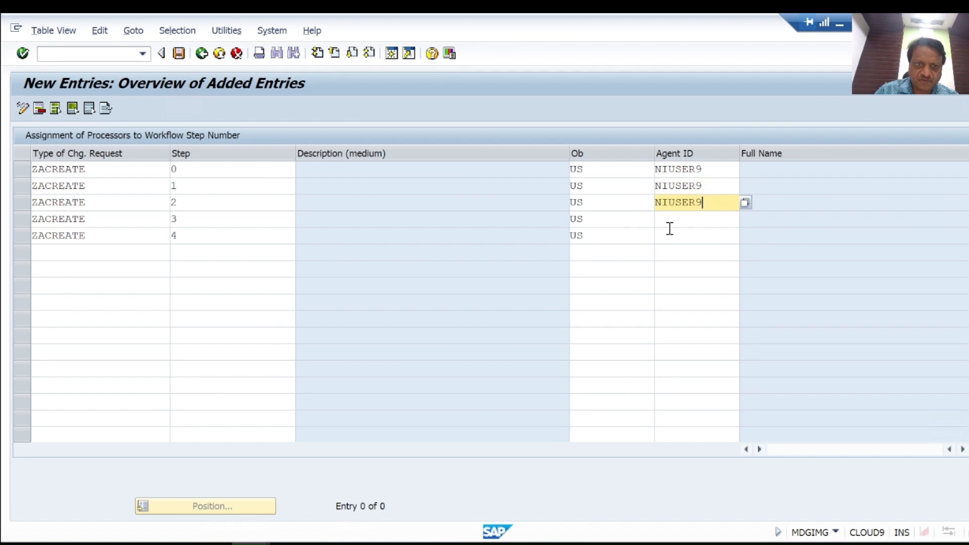
pyautogui.click(669, 219)
pyautogui.hotkey('ctrl', 'v')
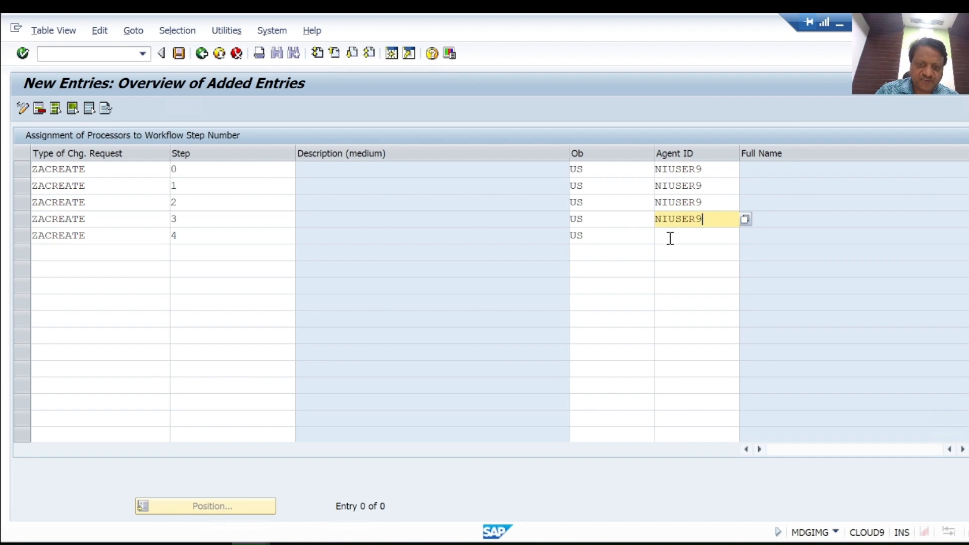
pyautogui.click(670, 236)
pyautogui.hotkey('ctrl', 'v')
pyautogui.press('Return')
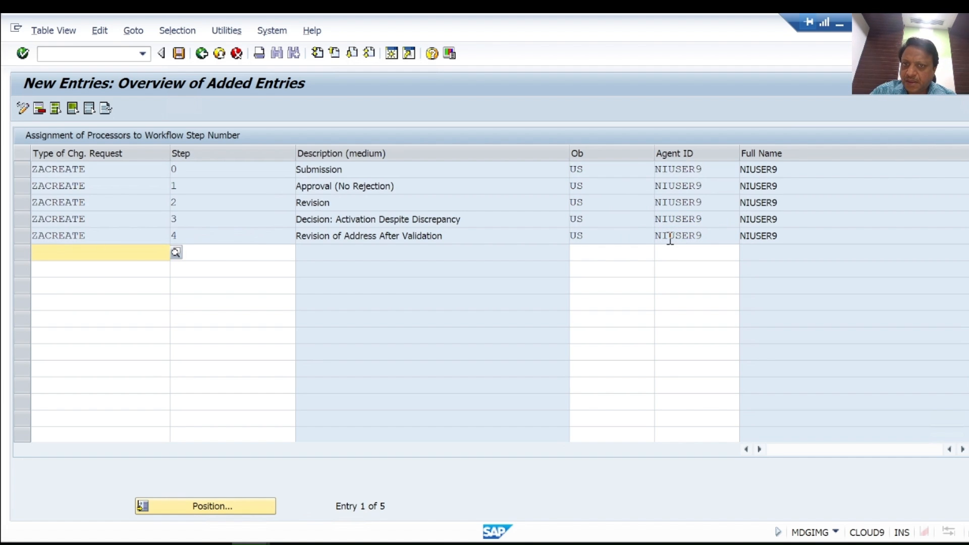
# Step: Save the processor assignments and return to the IMG structure
pyautogui.click(179, 53)
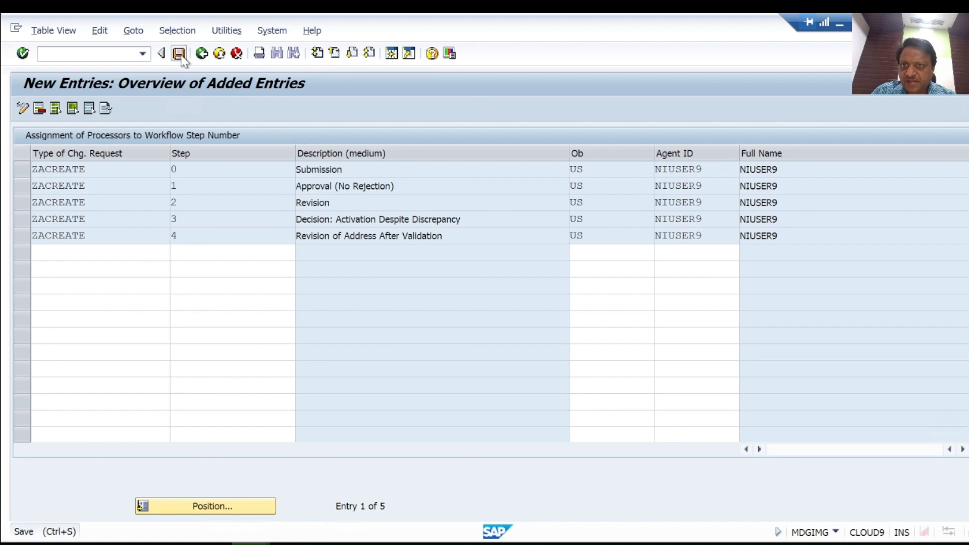
pyautogui.click(327, 278)
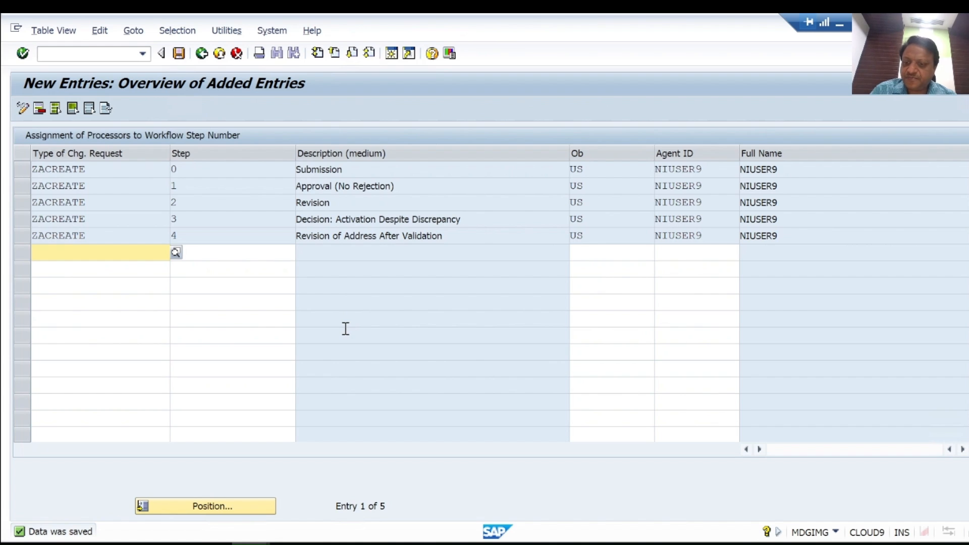
pyautogui.click(202, 55)
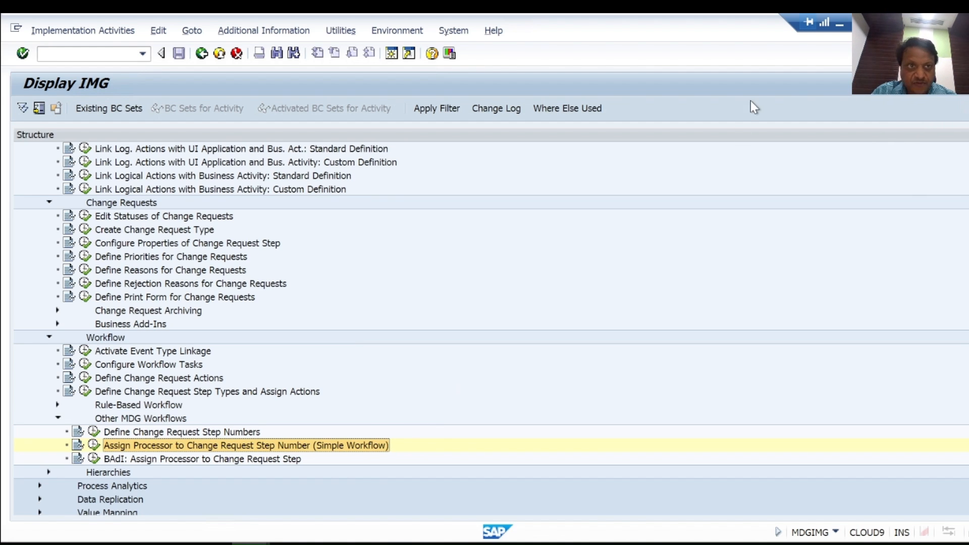
# Step: Switch to the whiteboard plan and tick off steps 1 to 4 as completed
pyautogui.click(839, 24)
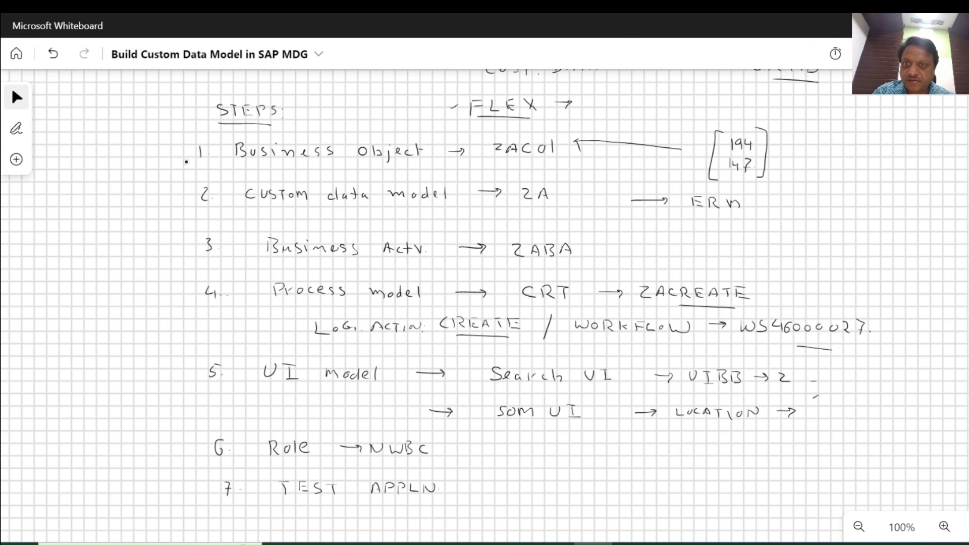
pyautogui.moveTo(175, 154); pyautogui.dragTo(193, 148)
pyautogui.moveTo(180, 201); pyautogui.dragTo(193, 194)
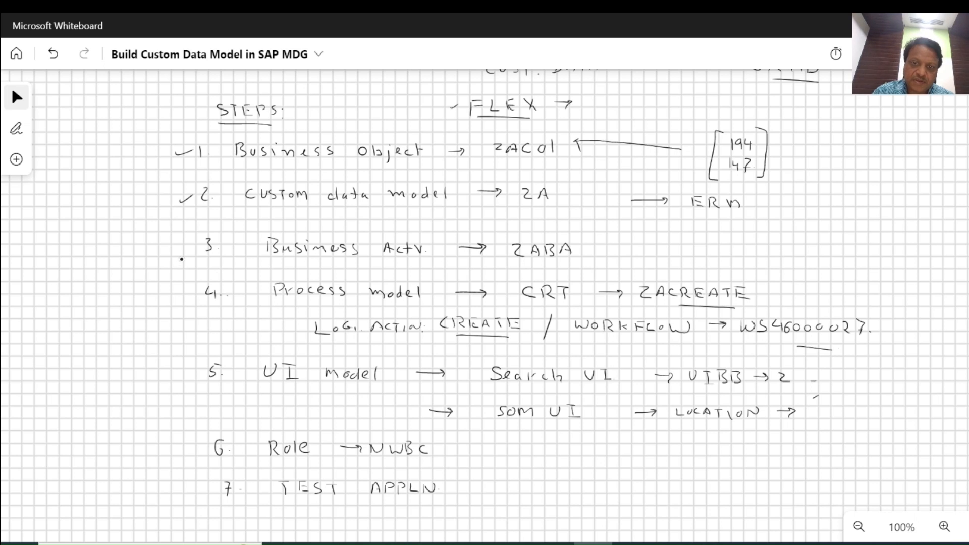
pyautogui.moveTo(187, 247); pyautogui.dragTo(200, 242)
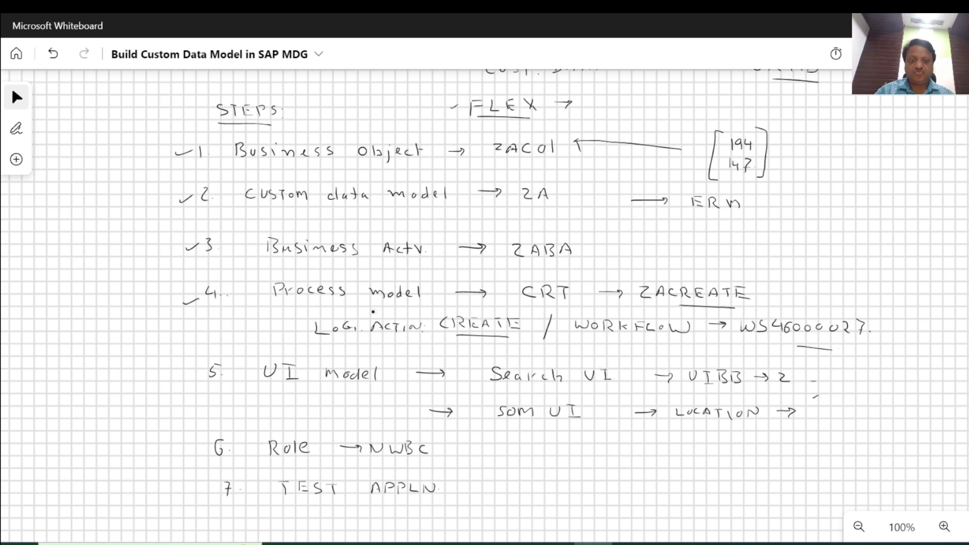
pyautogui.moveTo(554, 277); pyautogui.dragTo(573, 273)
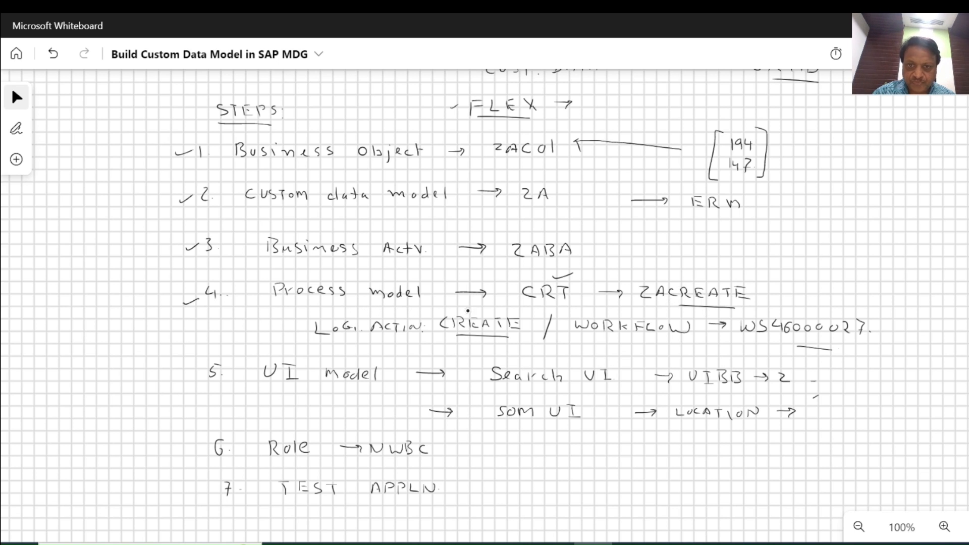
pyautogui.moveTo(655, 345); pyautogui.dragTo(690, 345)
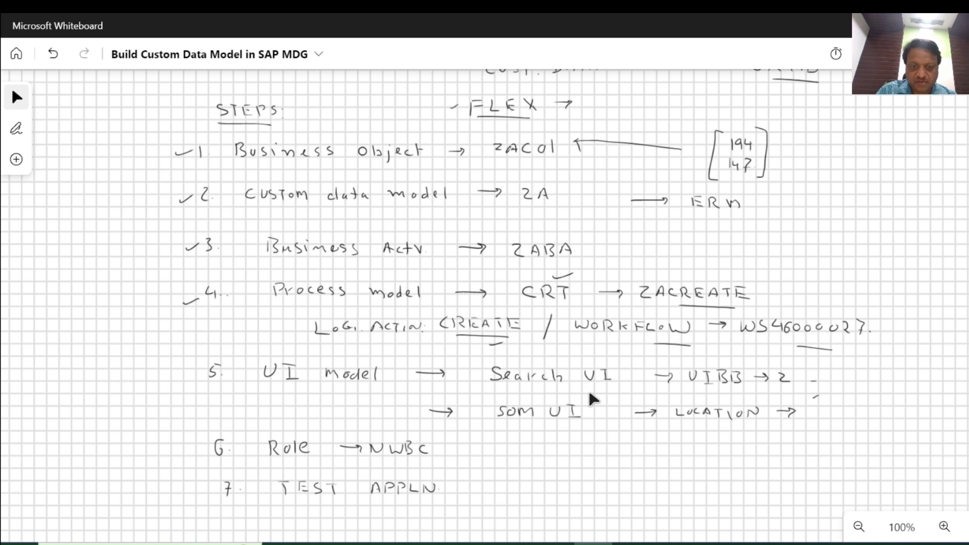
# Step: Return to SAP and open Manage UI Configurations under UI Modeling
pyautogui.click(556, 543)
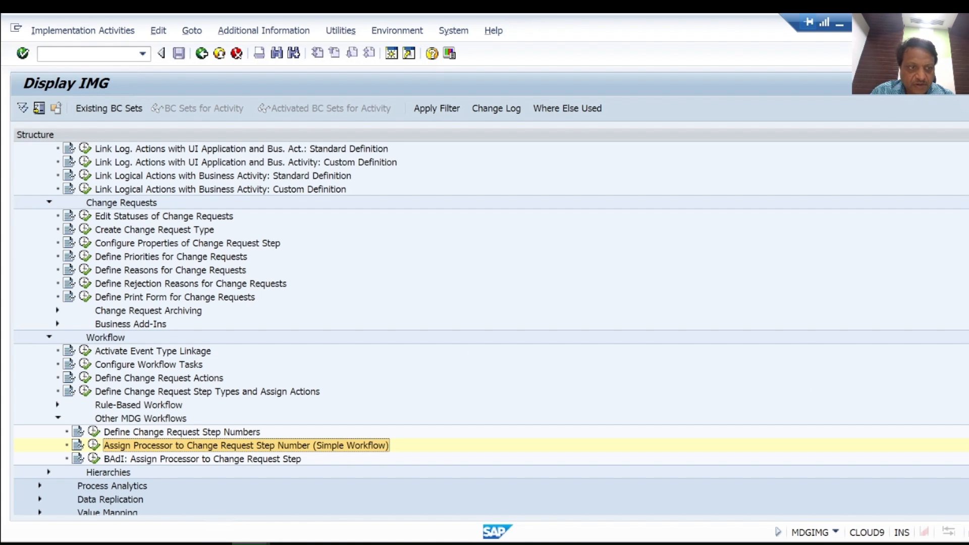
pyautogui.scroll(4, 485, 328)
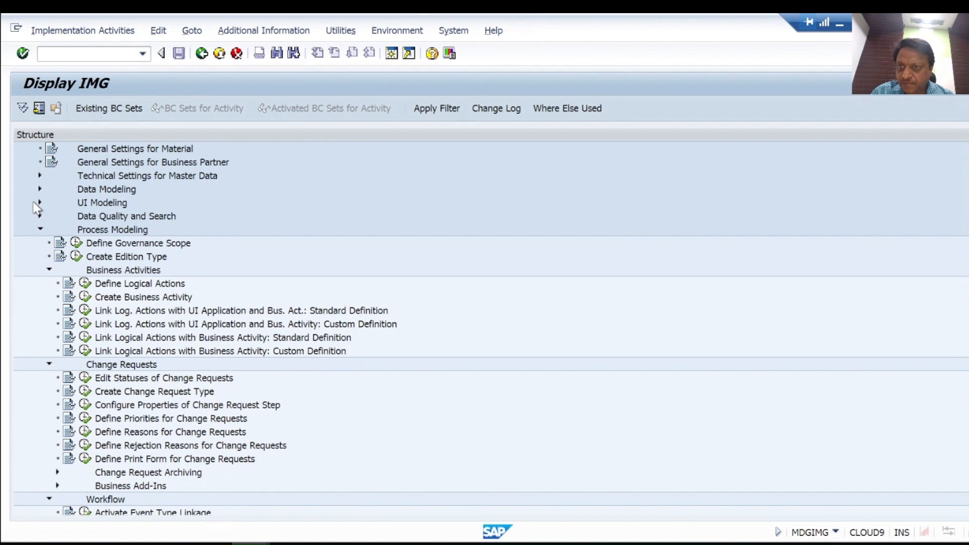
pyautogui.click(41, 202)
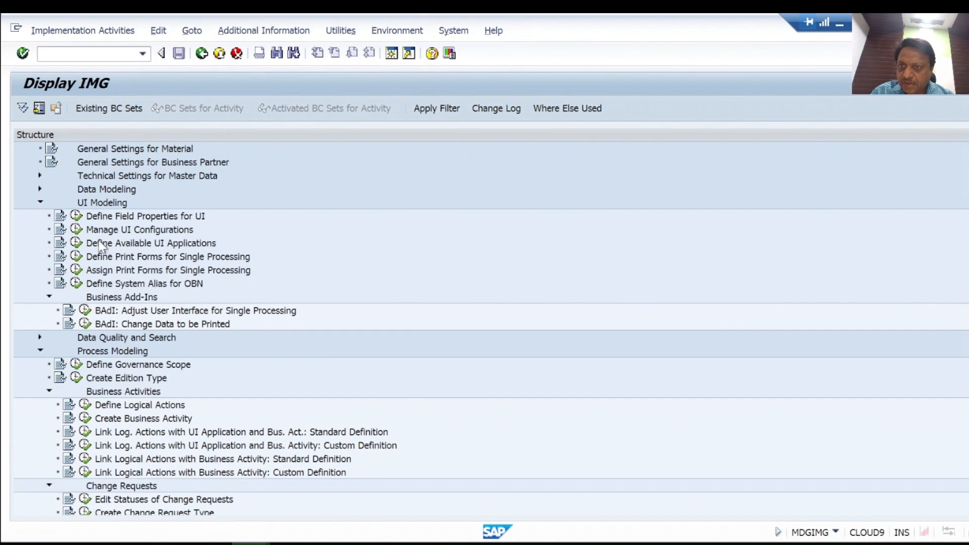
pyautogui.click(139, 231)
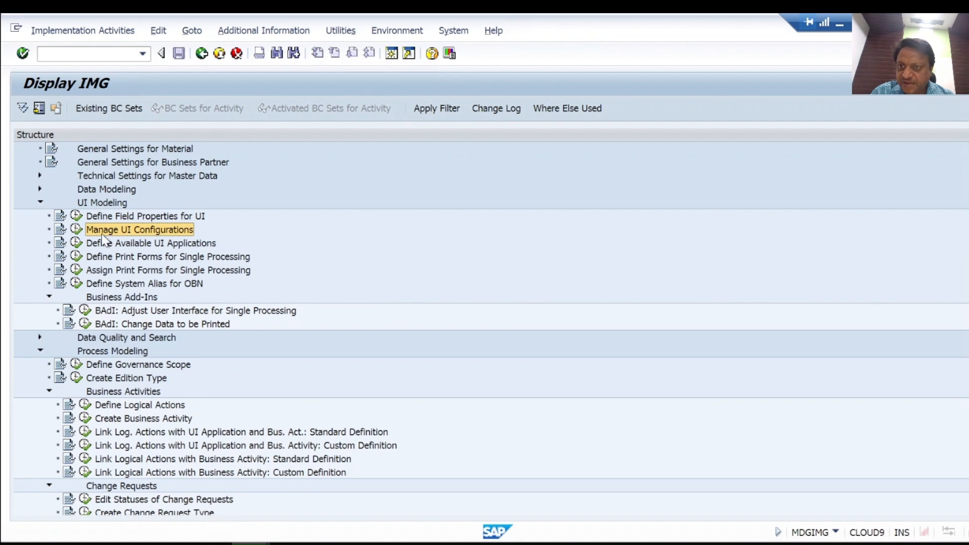
pyautogui.click(77, 230)
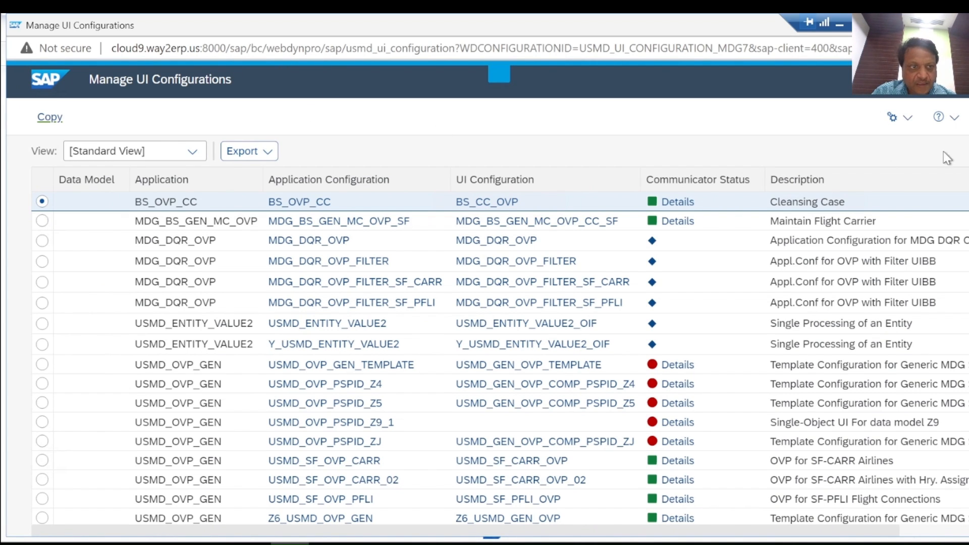
# Step: Select the USMD_SEARCH_TEMPLATE application configuration in the UI configurations list
pyautogui.scroll(-3, 798, 528)
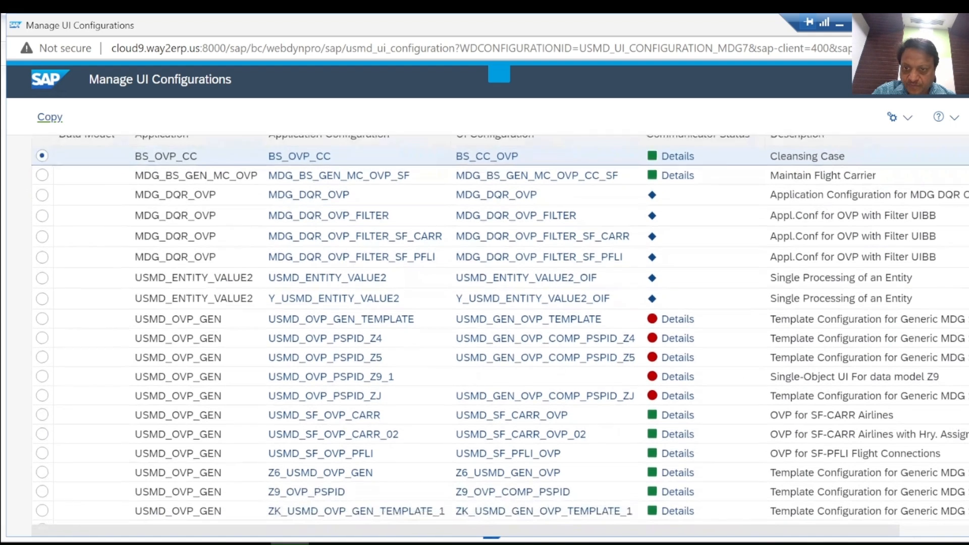
pyautogui.hscroll(3, 798, 528)
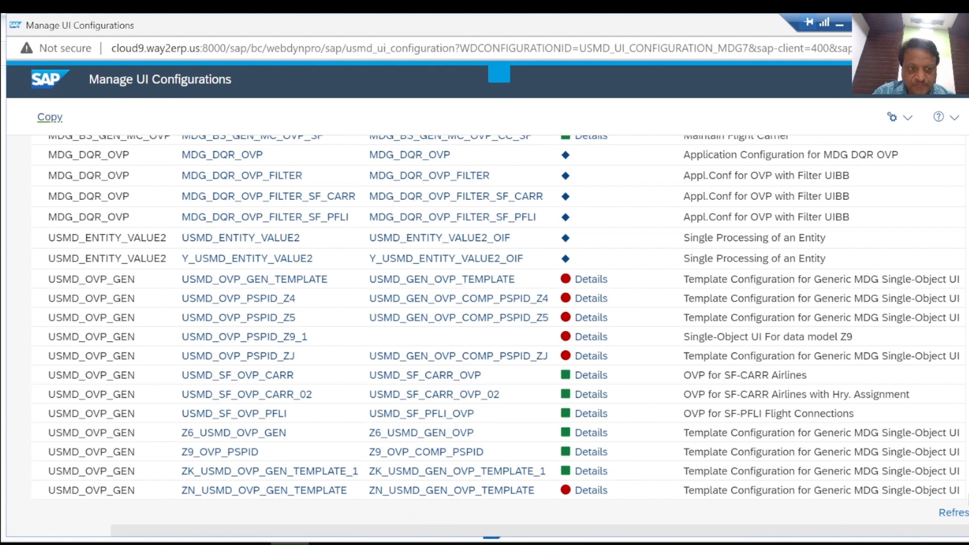
pyautogui.scroll(-5, 484, 318)
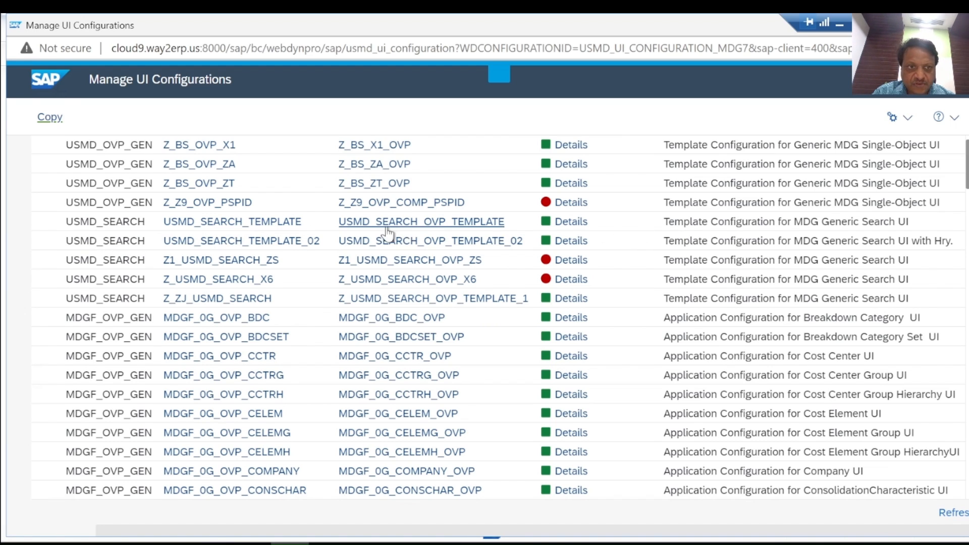
pyautogui.moveTo(256, 532); pyautogui.dragTo(141, 529)
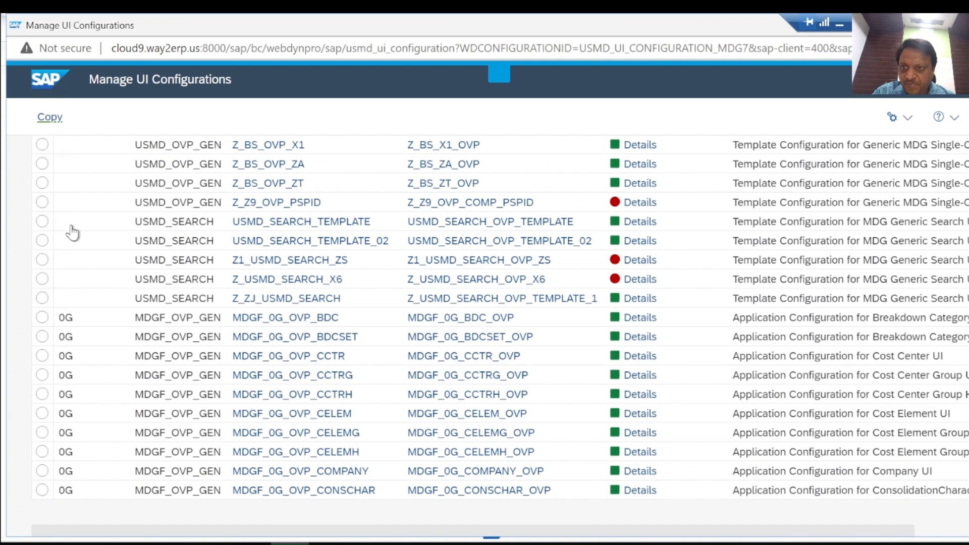
pyautogui.click(42, 222)
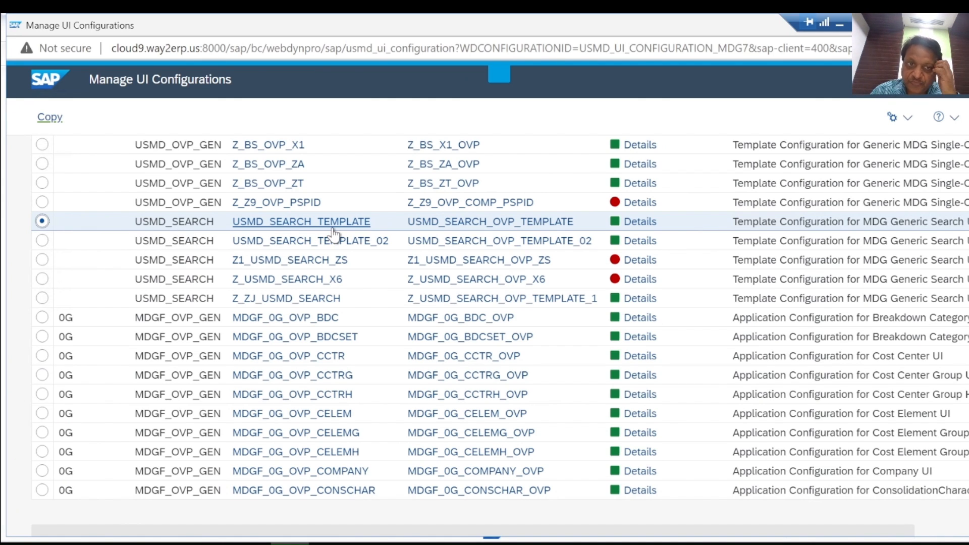
# Step: Start a deep copy of USMD_SEARCH_TEMPLATE, excluding the FPM_SEARCH_UIBB and FPM_LIST_UIBB_ATS components from copying
pyautogui.click(50, 119)
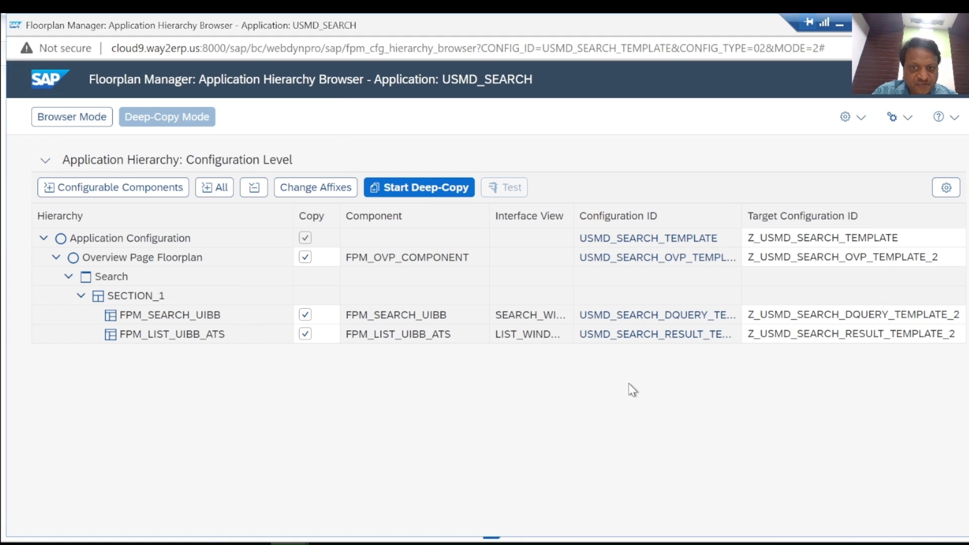
pyautogui.click(306, 316)
pyautogui.click(306, 336)
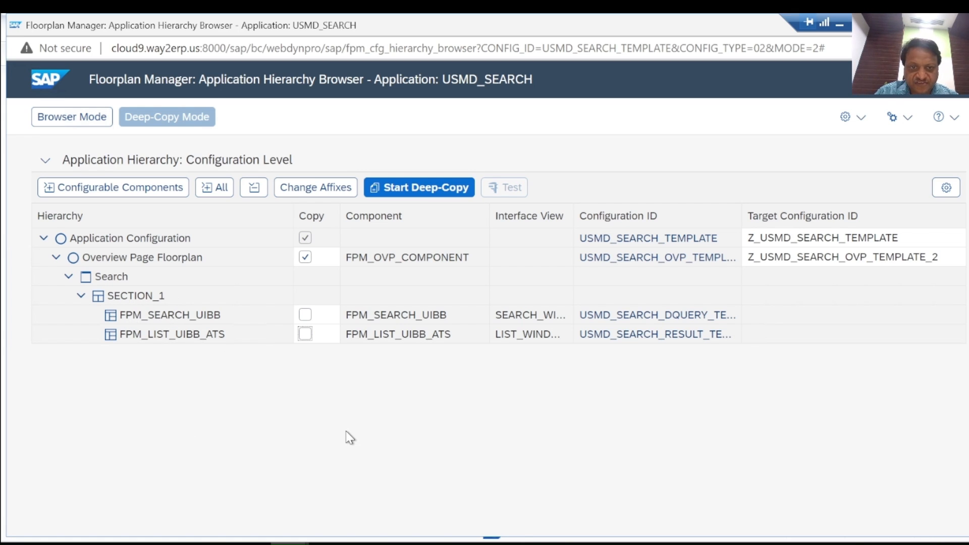
# Step: Set the target configuration IDs to Z_USMD_SEARCH_ZA for the application and Z_USMD_SEARCH_OVP_ZA for the overview page
pyautogui.doubleClick(907, 243)
pyautogui.click(907, 243)
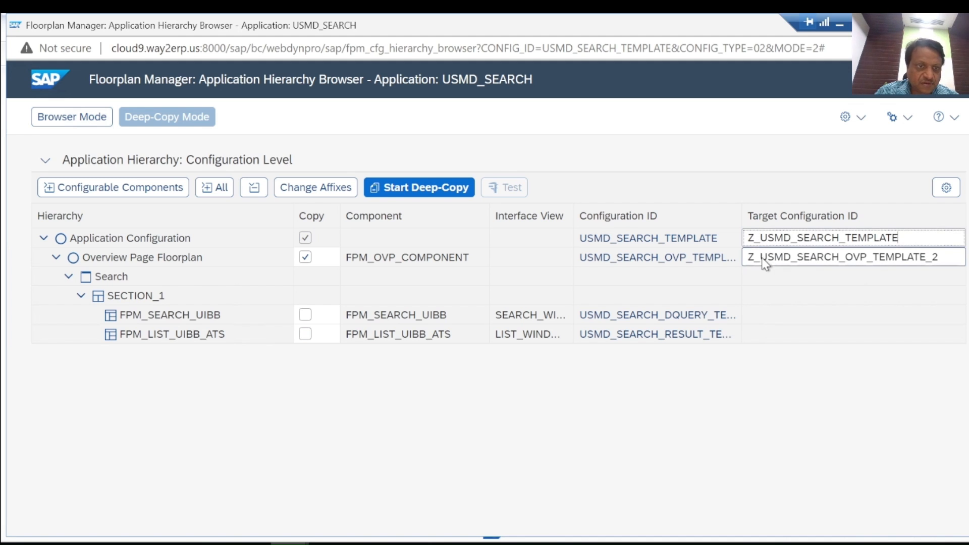
pyautogui.press('BackSpace')
pyautogui.press('BackSpace')
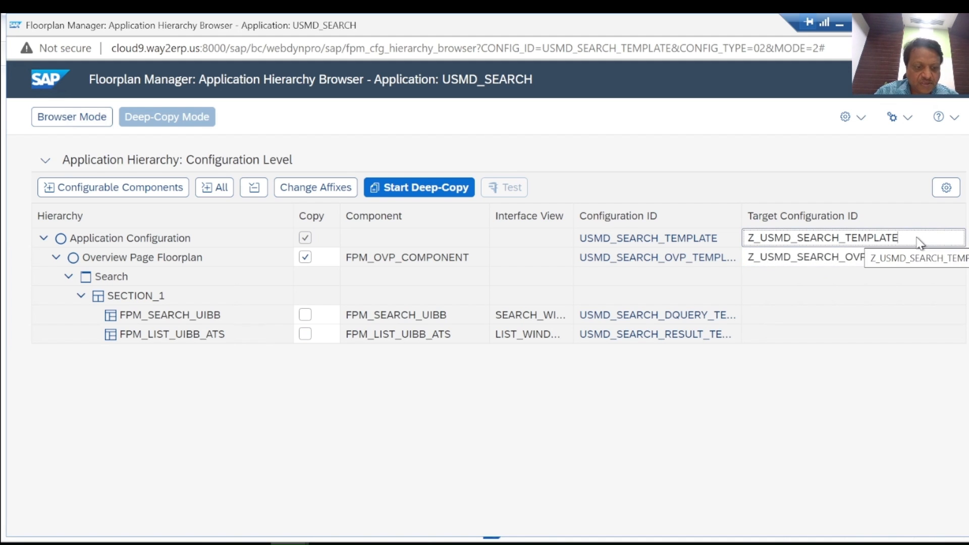
pyautogui.press('BackSpace')
pyautogui.press('BackSpace')
pyautogui.press('BackSpace')
pyautogui.press('BackSpace')
pyautogui.press('BackSpace')
pyautogui.press('BackSpace')
pyautogui.write('ZA')
pyautogui.click(881, 201)
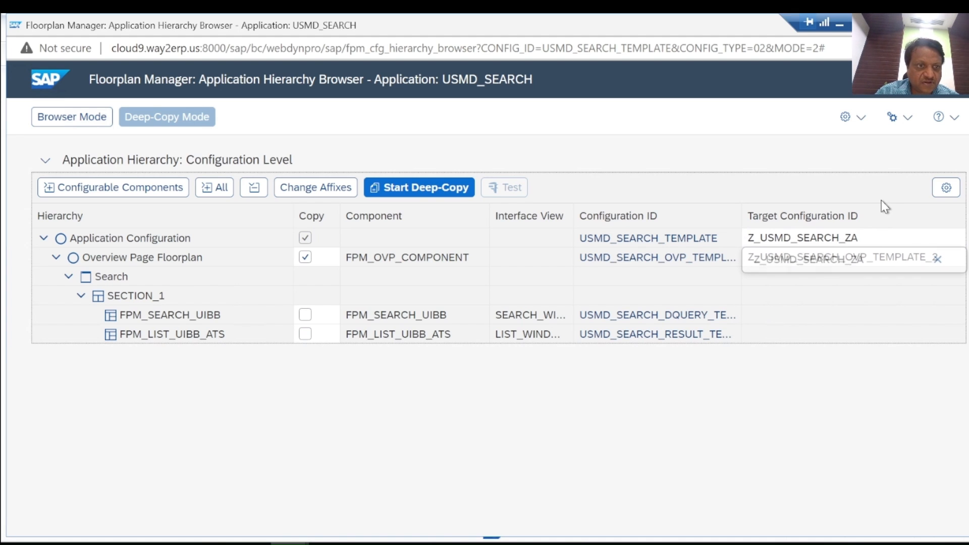
pyautogui.click(944, 258)
pyautogui.click(944, 258)
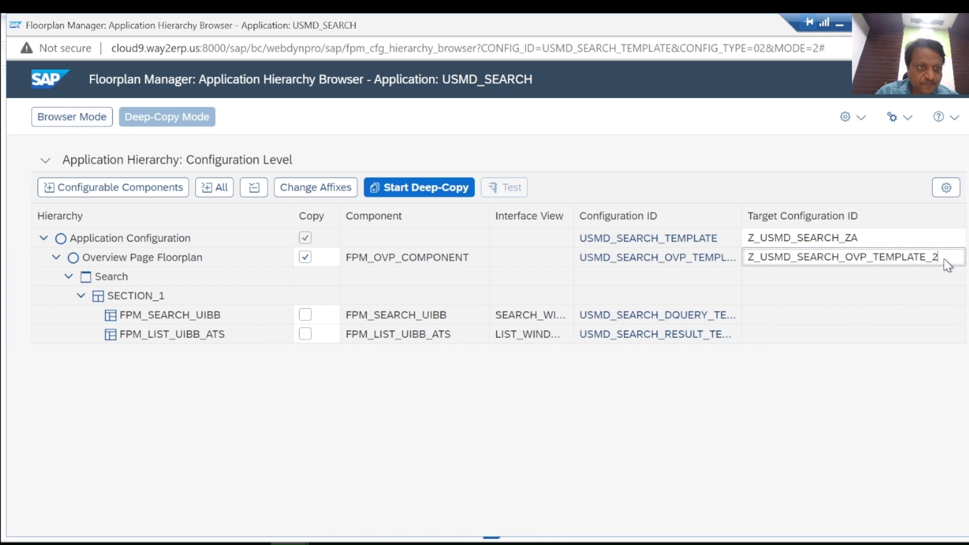
pyautogui.press('BackSpace')
pyautogui.press('BackSpace')
pyautogui.press('BackSpace')
pyautogui.press('BackSpace')
pyautogui.press('BackSpace')
pyautogui.press('BackSpace')
pyautogui.press('BackSpace')
pyautogui.press('BackSpace')
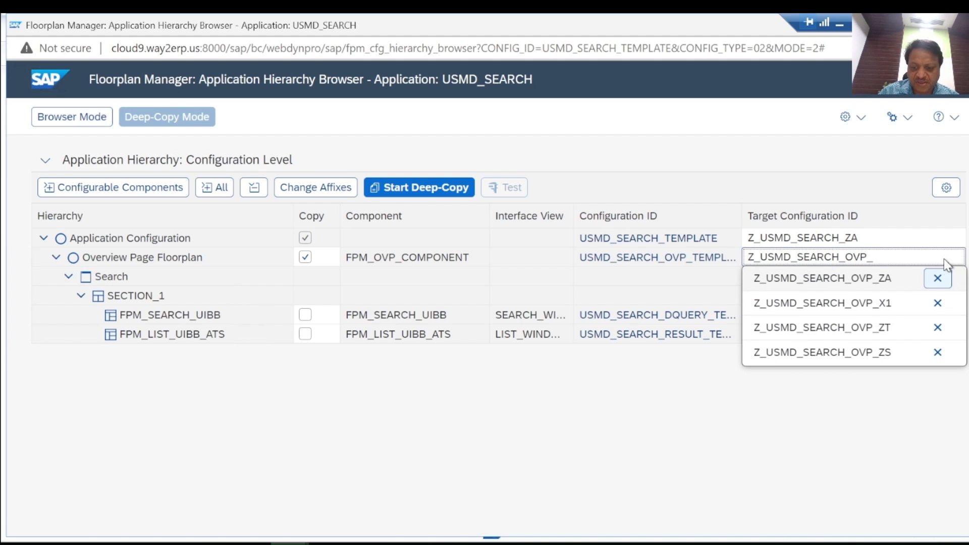
pyautogui.write('ZA')
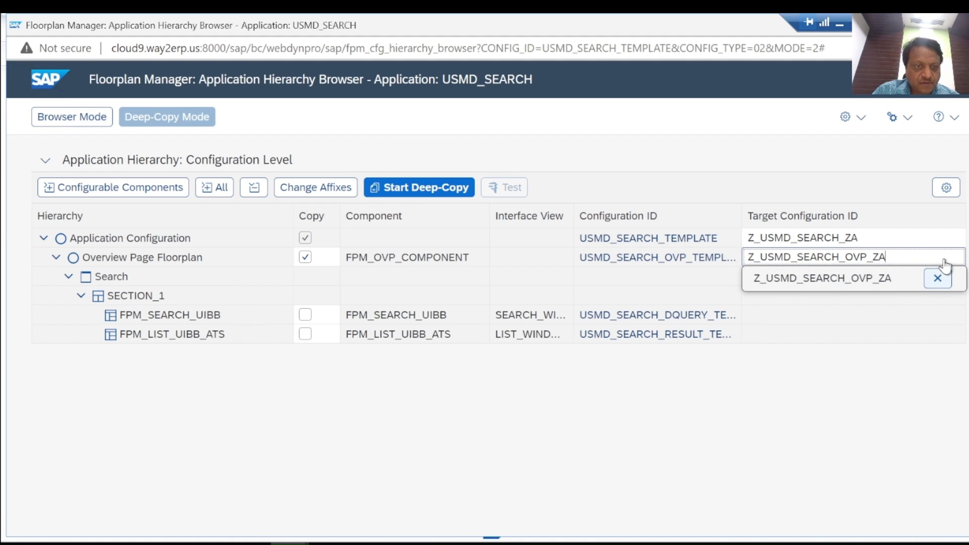
pyautogui.click(797, 148)
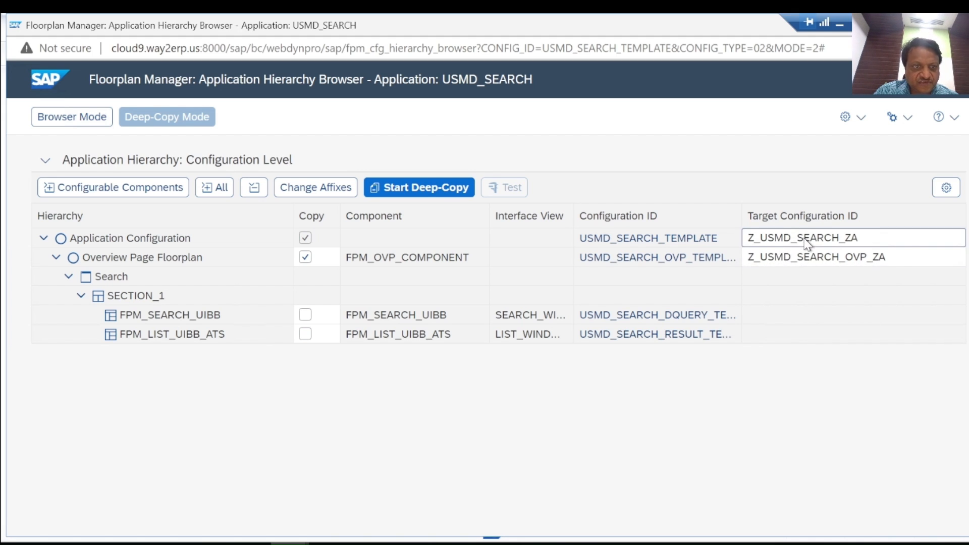
# Step: Try to start the deep copy with these target IDs
pyautogui.click(429, 195)
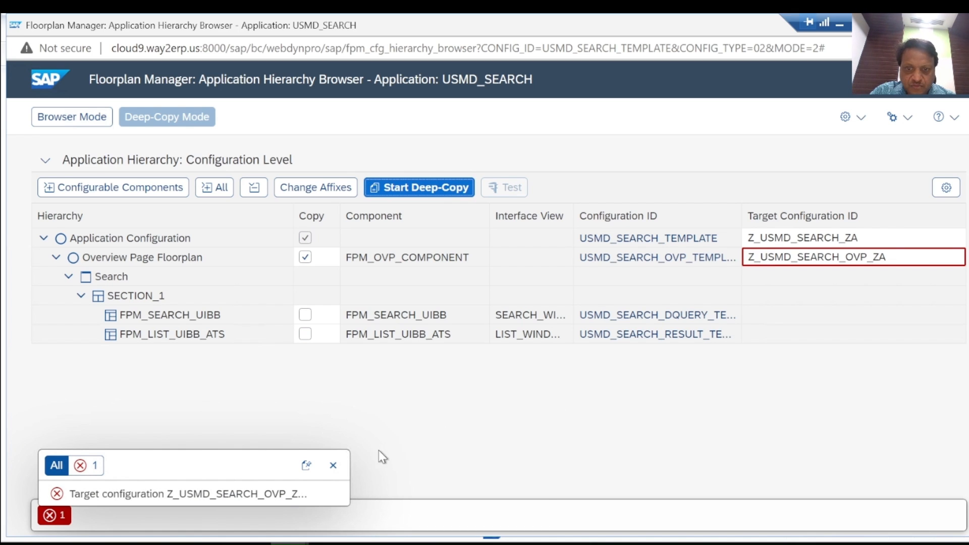
pyautogui.click(334, 468)
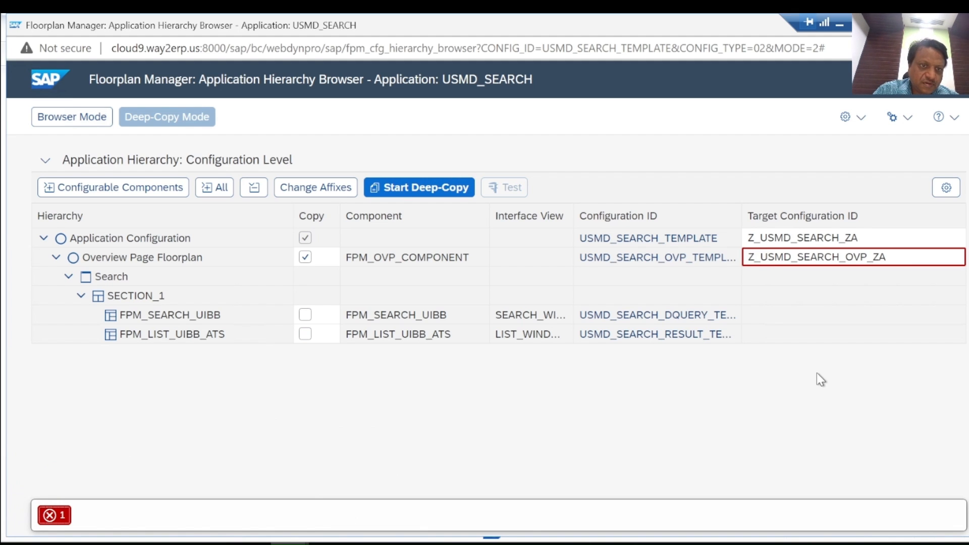
# Step: Rename the target IDs to ZZ_USMD_SEARCH_ZA and ZZ_USMD_SEARCH_OVP_ZA
pyautogui.click(754, 240)
pyautogui.click(754, 240)
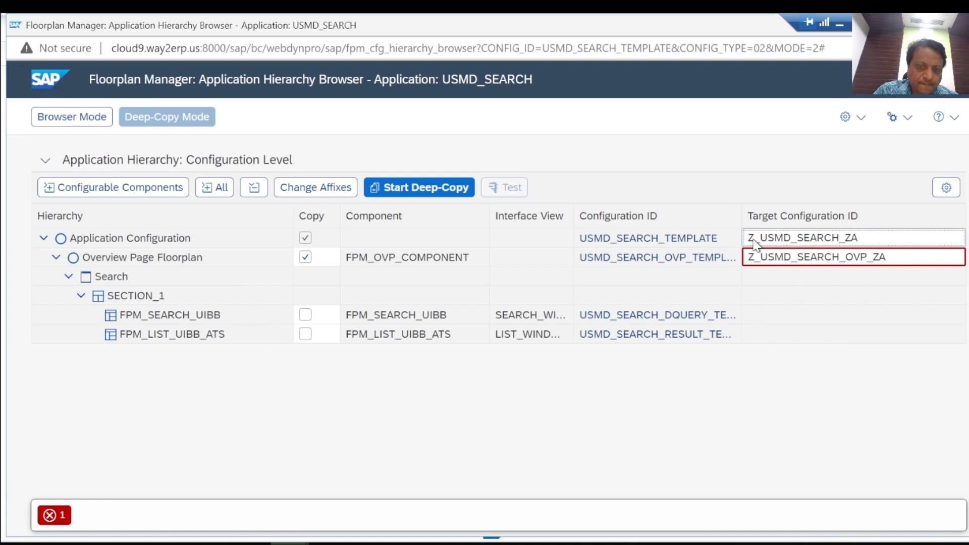
pyautogui.write('Z')
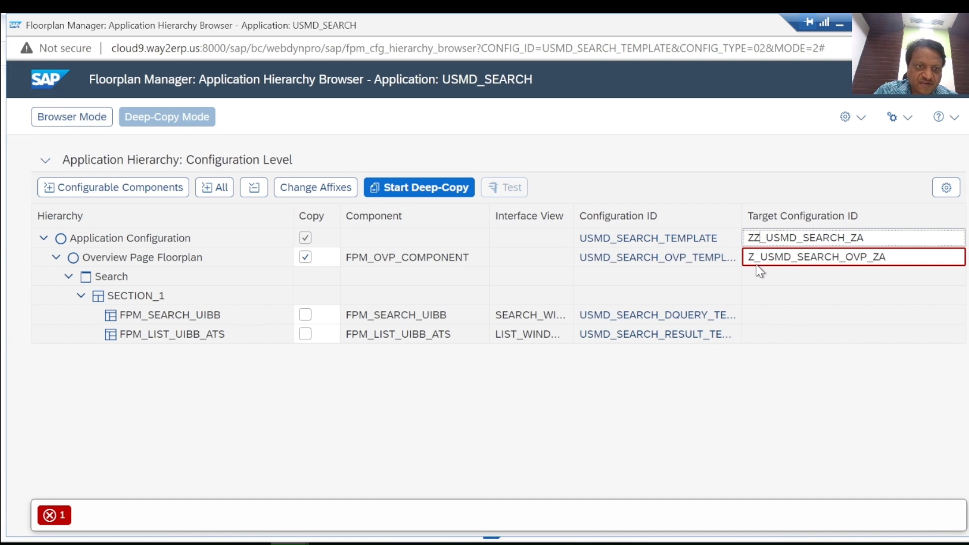
pyautogui.click(757, 258)
pyautogui.click(757, 258)
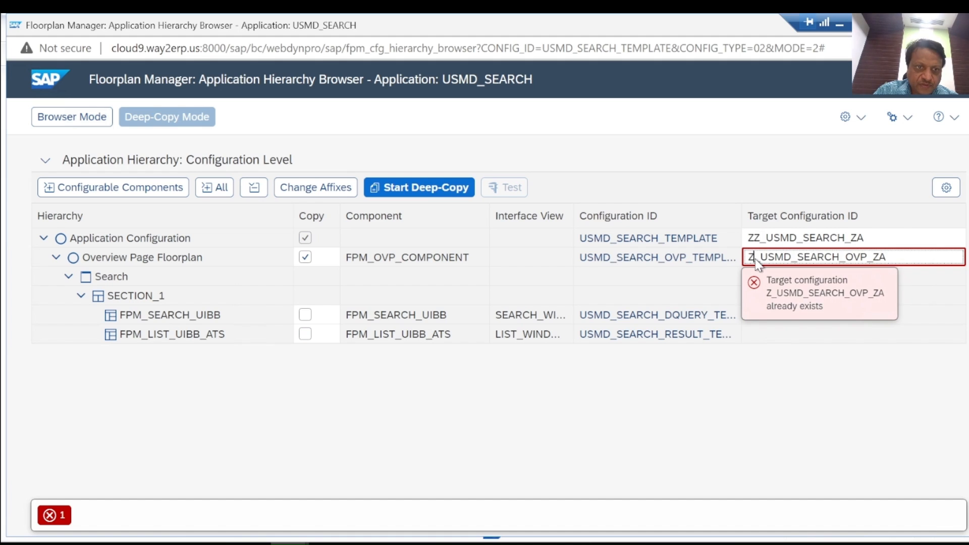
pyautogui.write('Z')
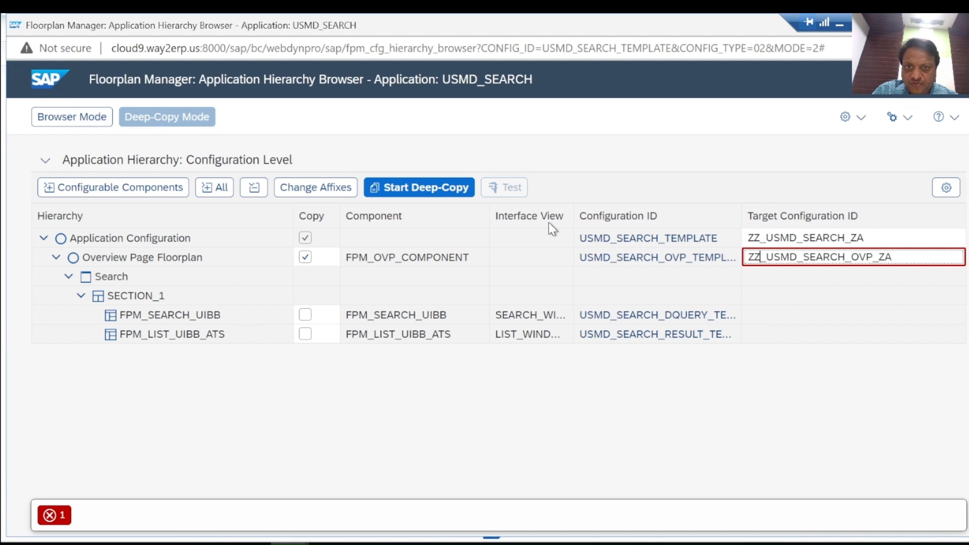
# Step: Run the deep copy, saving the new configurations as local objects
pyautogui.click(406, 190)
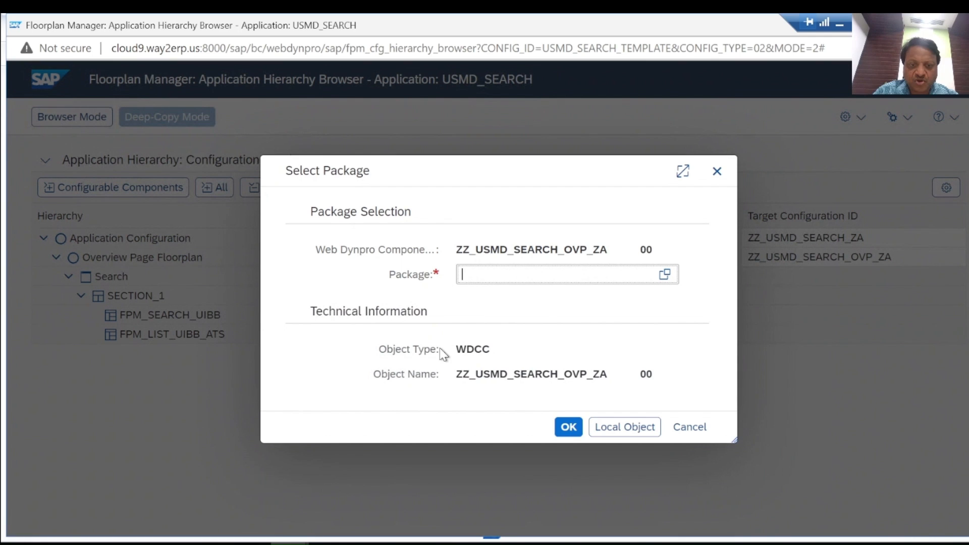
pyautogui.click(623, 428)
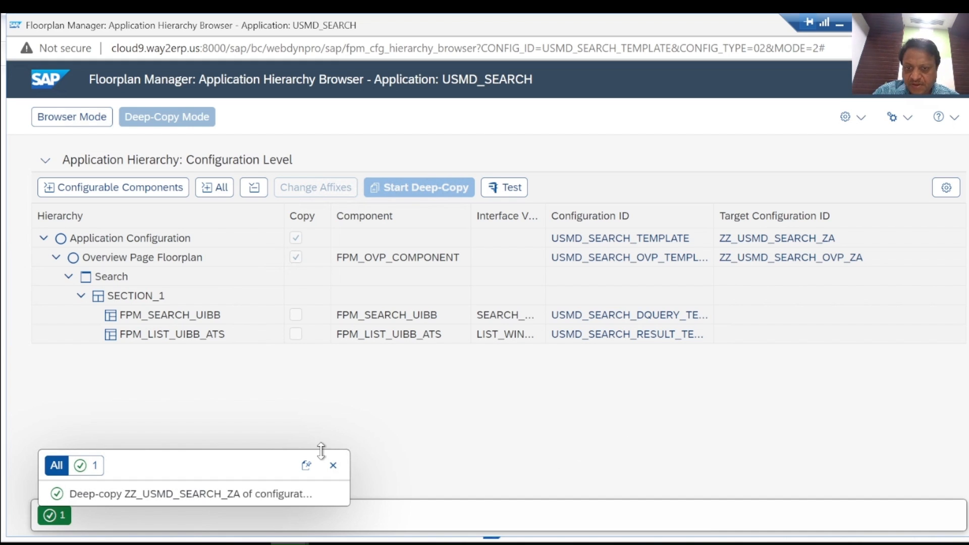
pyautogui.click(333, 465)
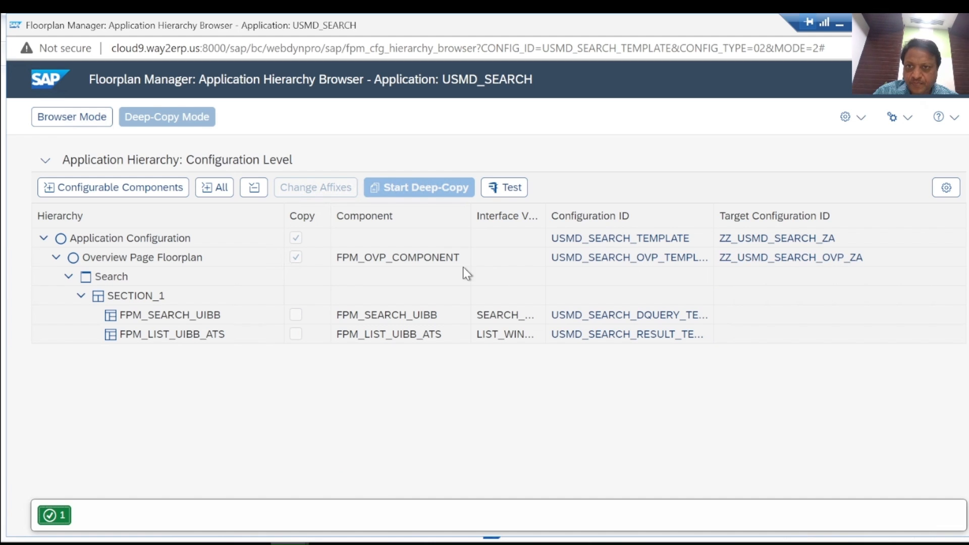
# Step: Open ZZ_USMD_SEARCH_ZA for editing and set the USMD_OTC parameter to ZAC01 and USMD_MODEL to ZA
pyautogui.click(771, 242)
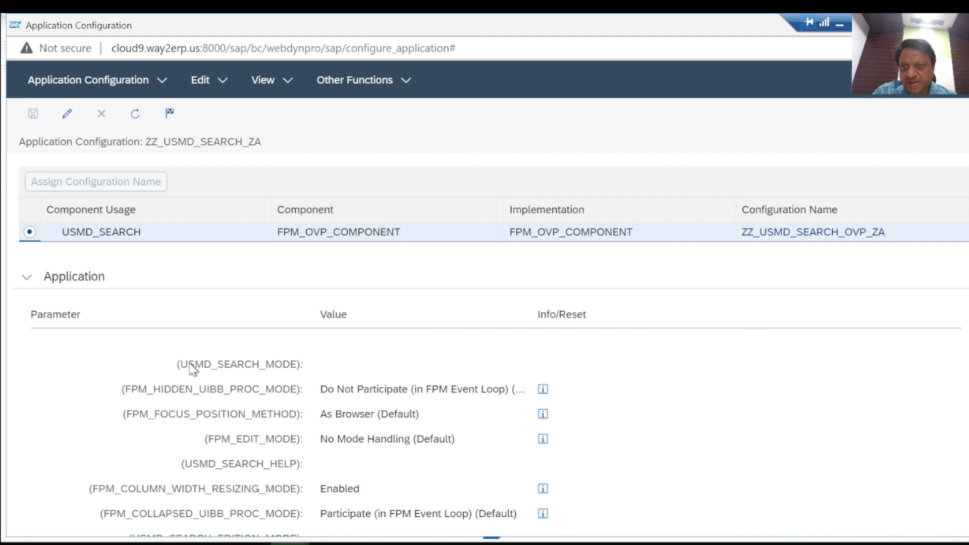
pyautogui.click(64, 118)
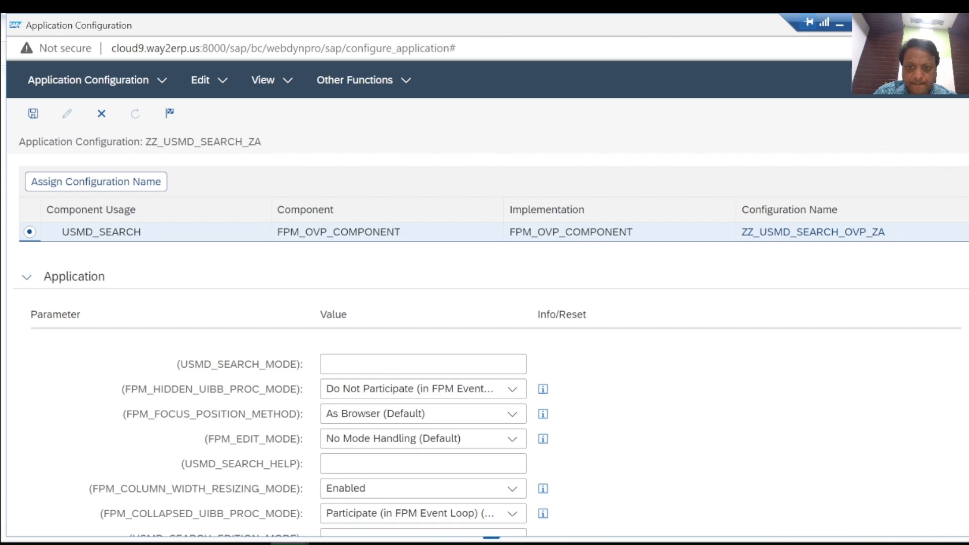
pyautogui.scroll(-5, 485, 345)
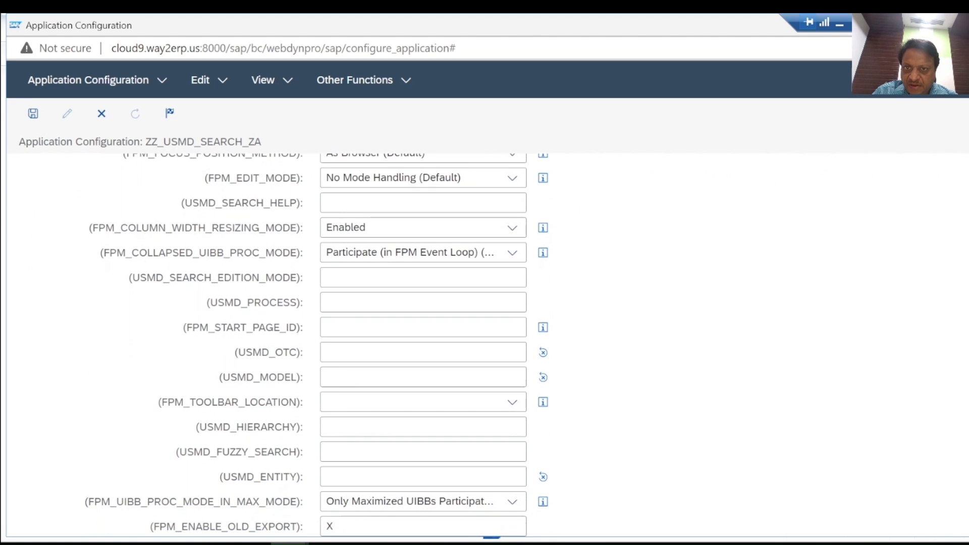
pyautogui.scroll(3, 484, 346)
pyautogui.scroll(-2, 484, 346)
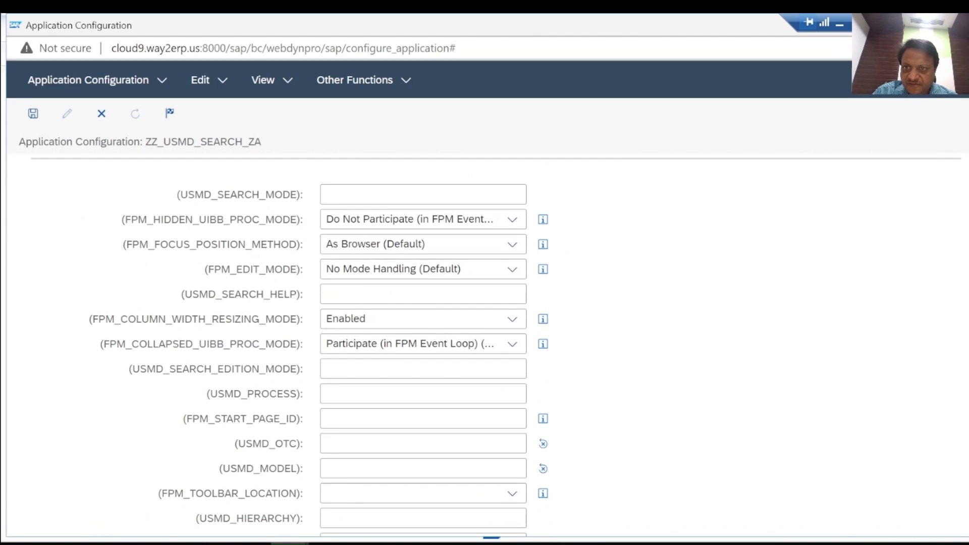
pyautogui.scroll(-3, 484, 346)
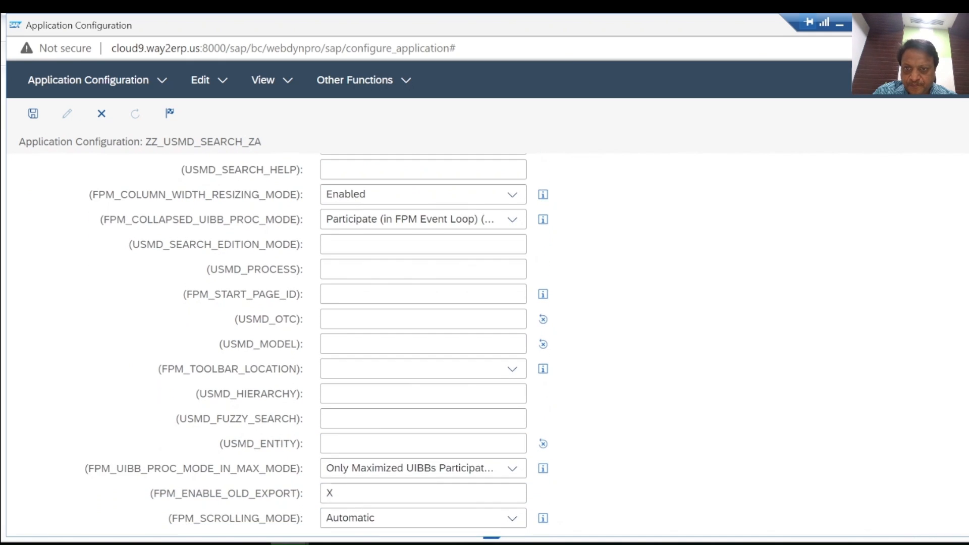
pyautogui.scroll(-1, 484, 346)
pyautogui.click(361, 257)
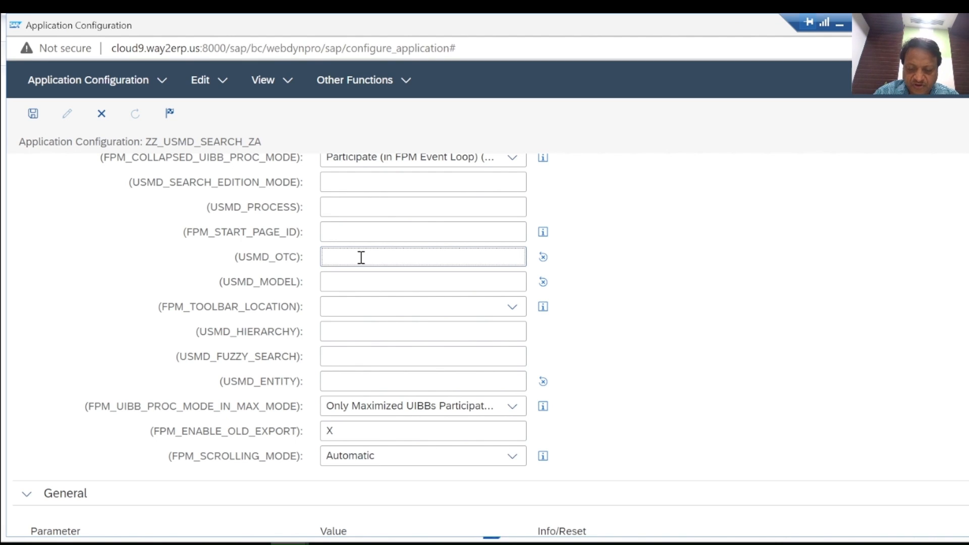
pyautogui.write('ZAC01')
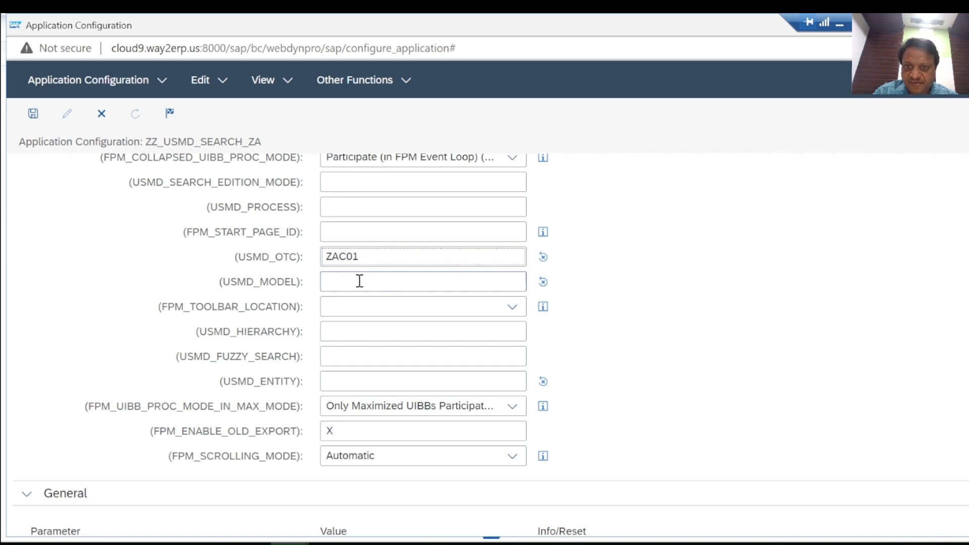
pyautogui.click(359, 282)
pyautogui.write('ZA')
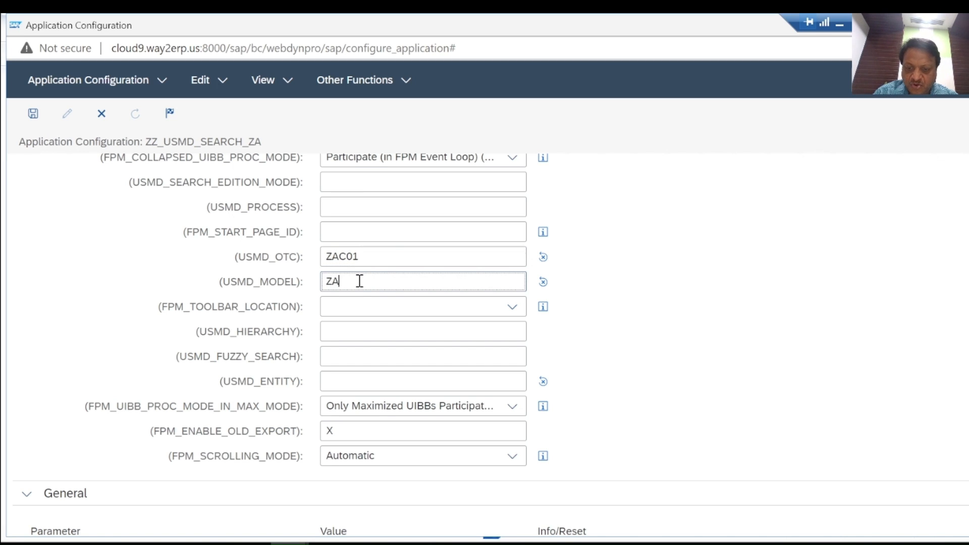
# Step: Set the USMD_ENTITY parameter to LOCATION
pyautogui.click(268, 284)
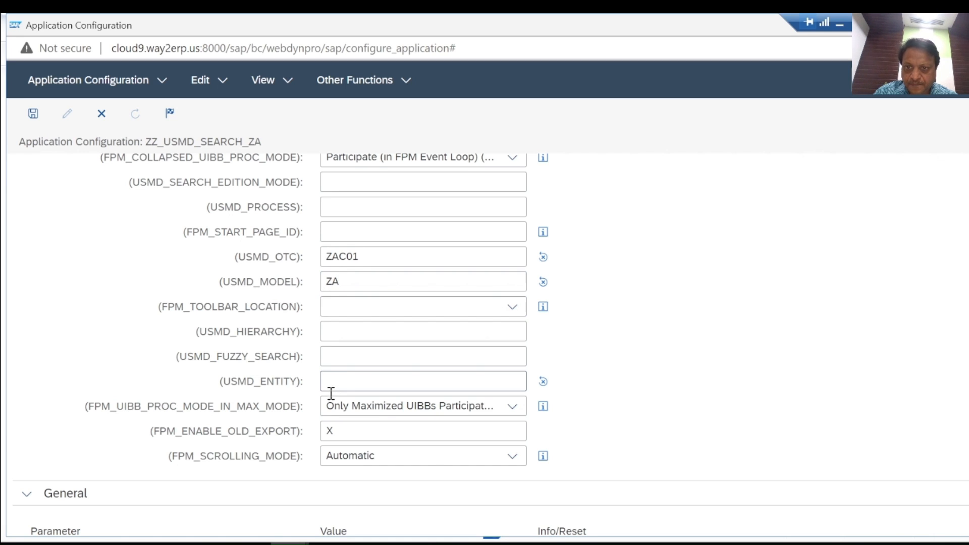
pyautogui.click(346, 378)
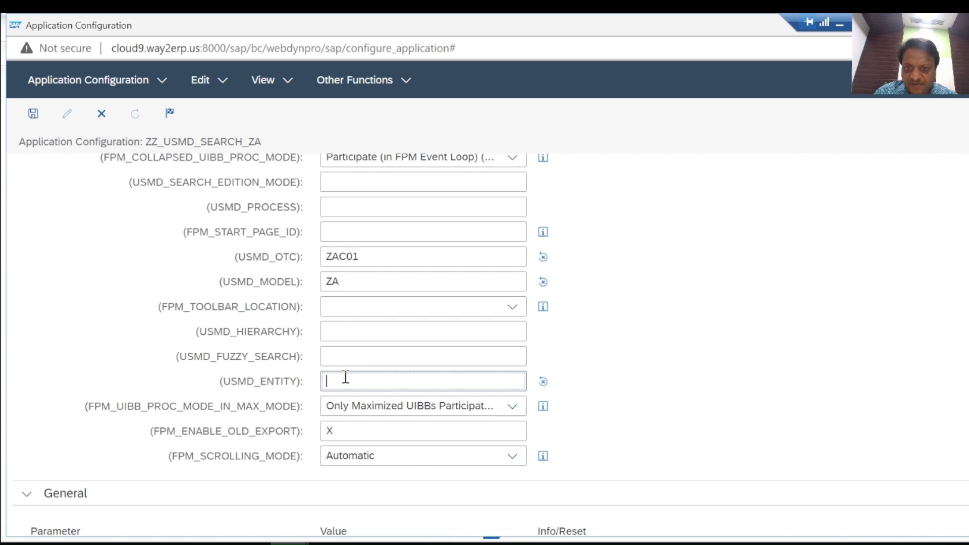
pyautogui.write('LOCATION')
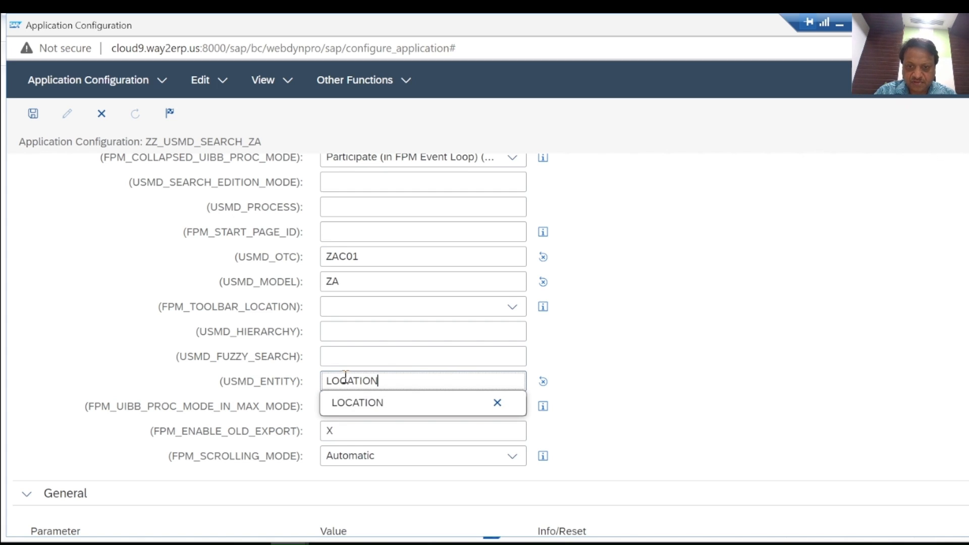
pyautogui.click(664, 399)
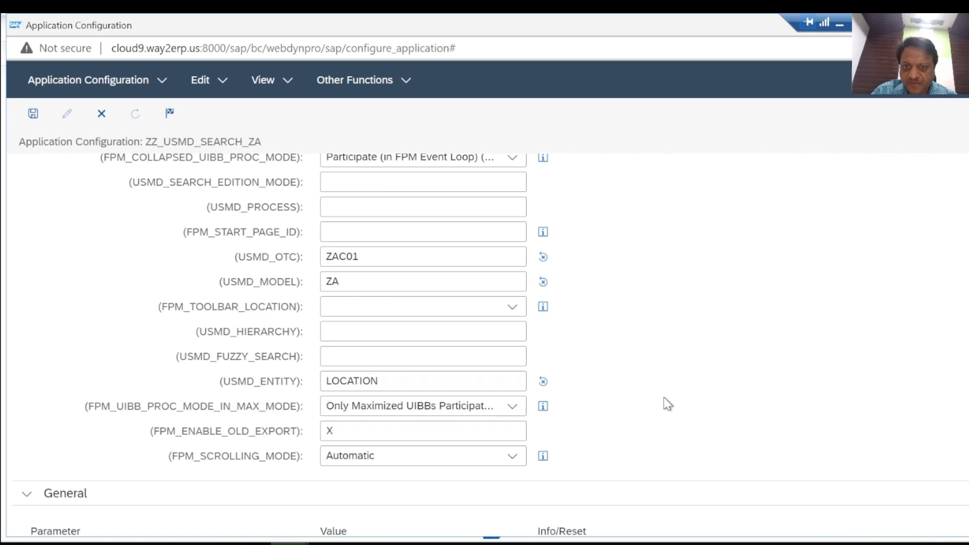
pyautogui.click(328, 381)
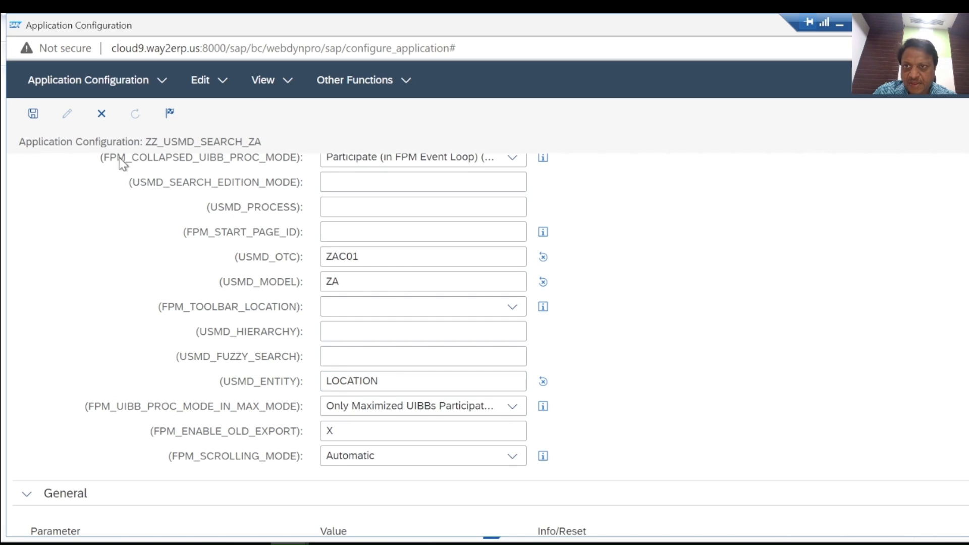
# Step: Check the application configuration for errors, save it, and close the configuration window
pyautogui.click(226, 86)
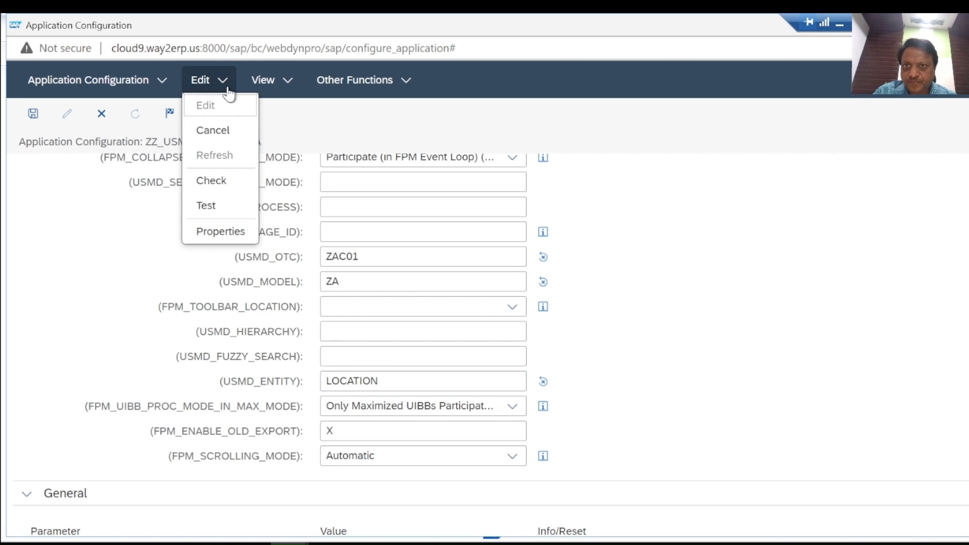
pyautogui.click(230, 183)
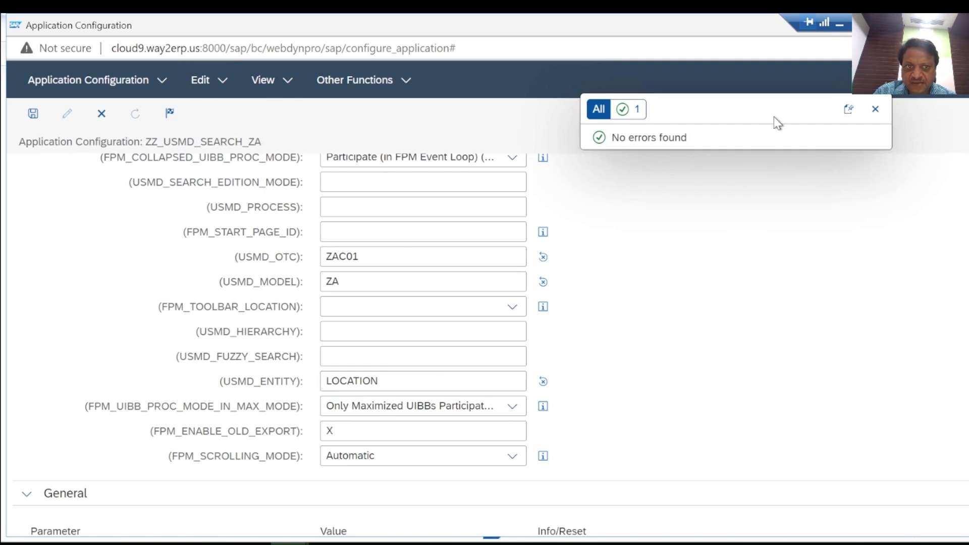
pyautogui.click(875, 110)
pyautogui.click(33, 113)
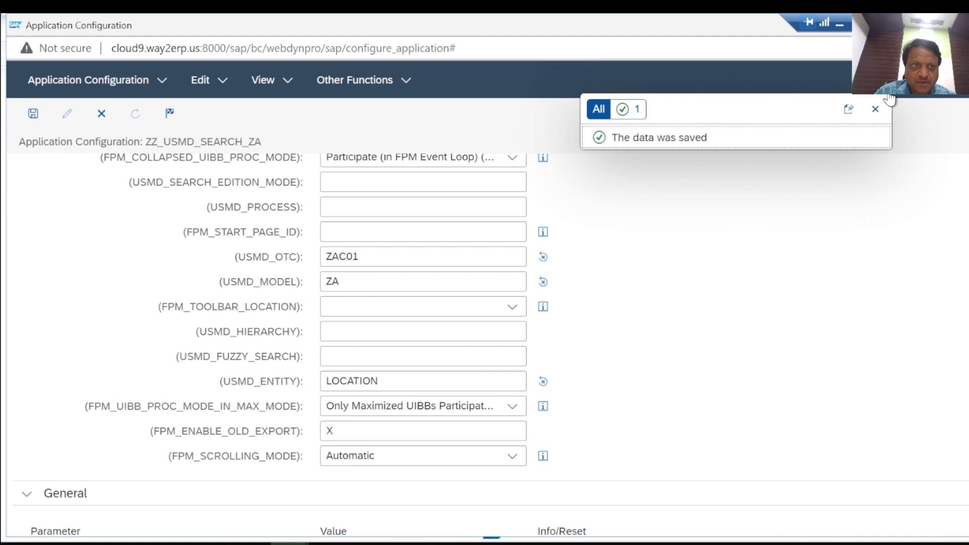
pyautogui.click(875, 110)
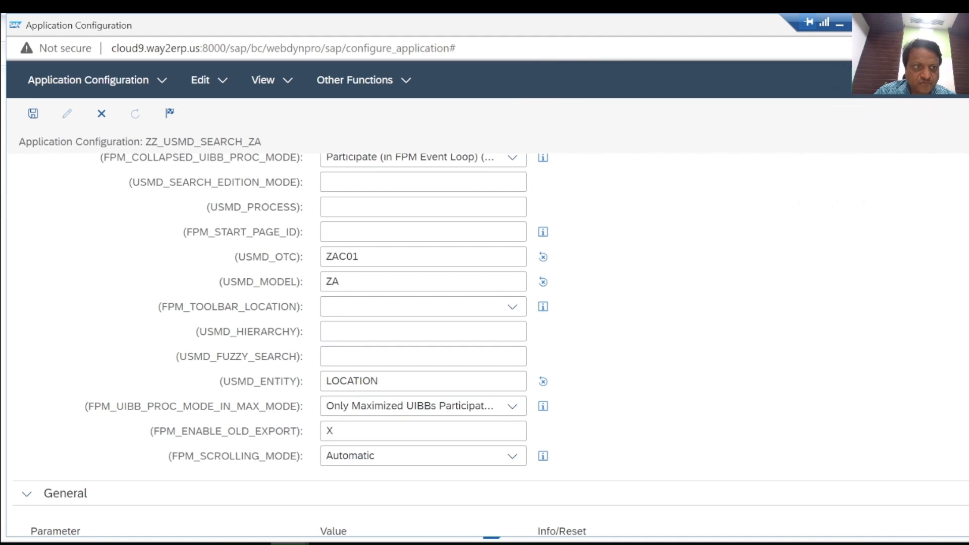
pyautogui.scroll(7, 763, 253)
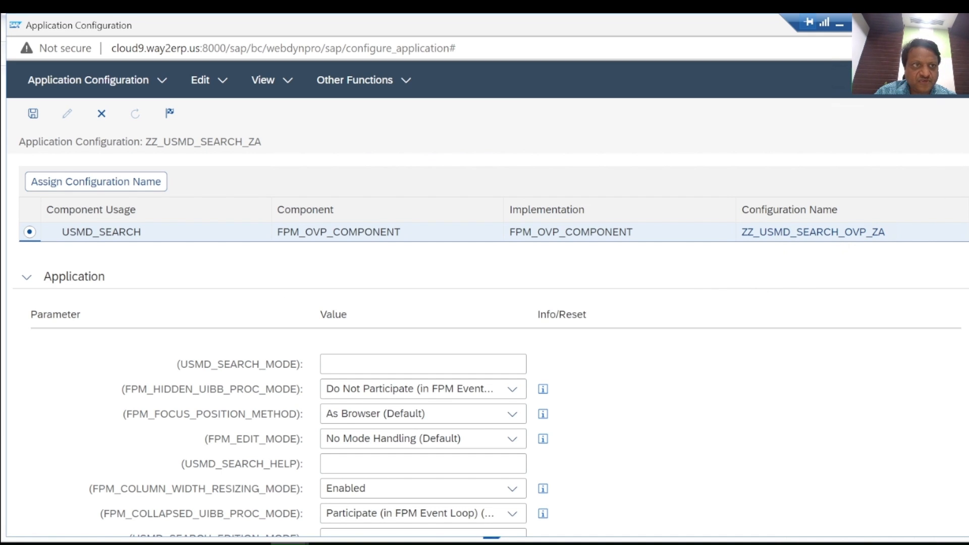
pyautogui.click(955, 25)
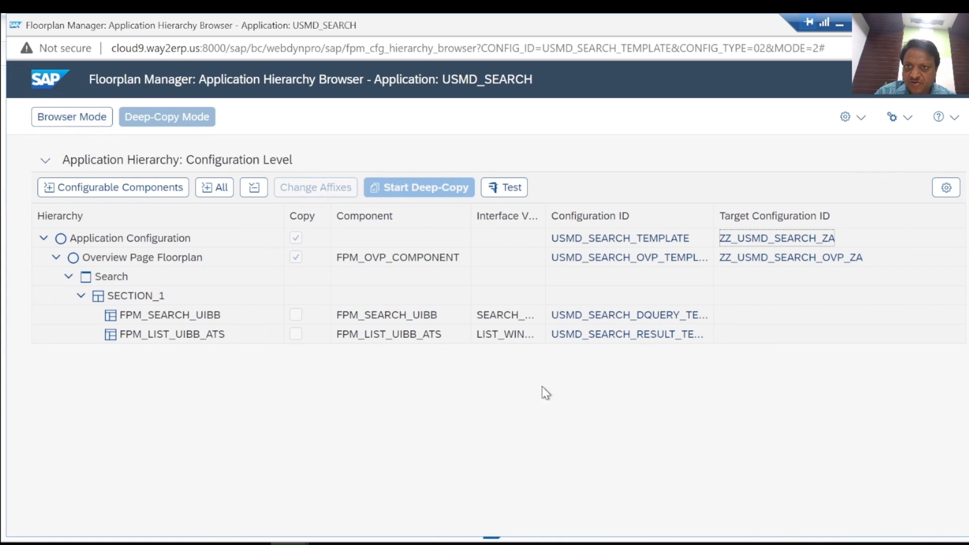